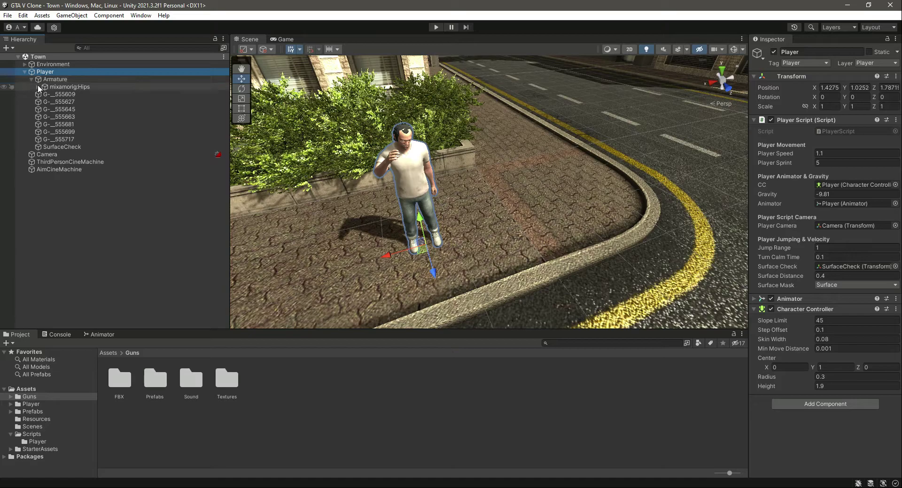
Expand the Player's armature along the spine and right arm to the thumb bones, and select mixamorig:RightHandThumb4_end.
{"action": "left_click", "coordinate": [44, 109]}
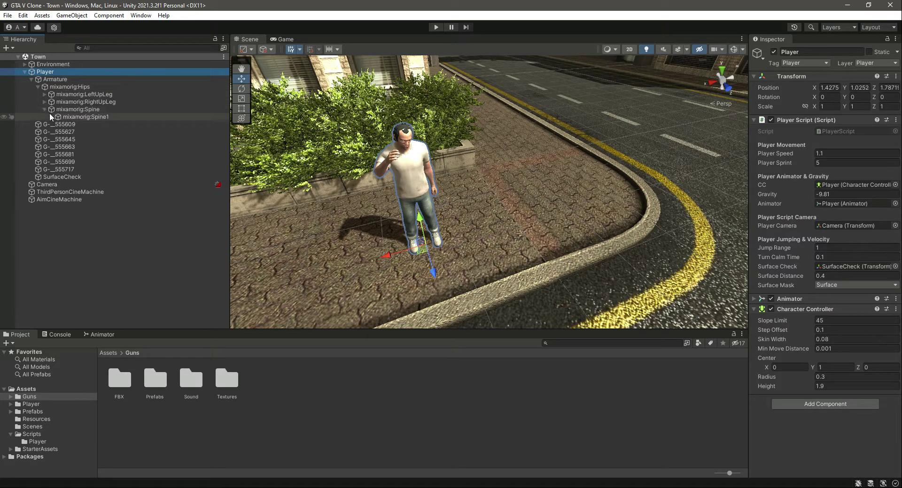
{"action": "left_click", "coordinate": [50, 116]}
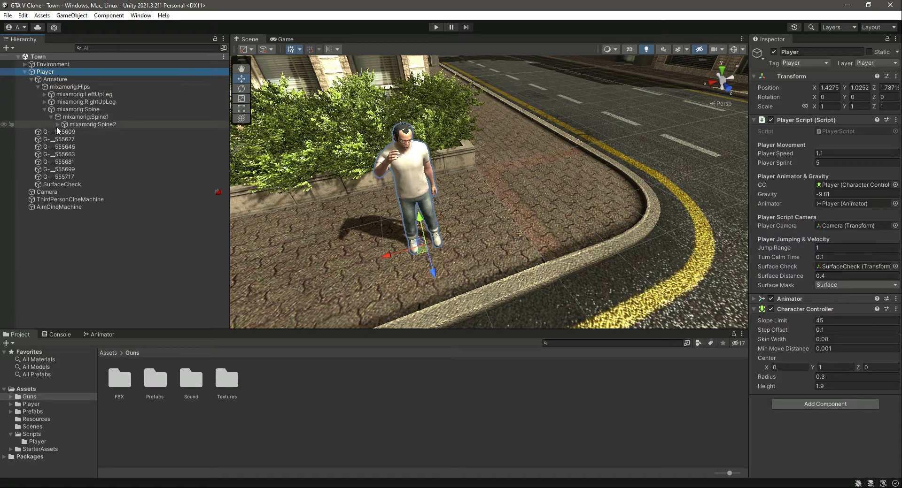
{"action": "left_click", "coordinate": [57, 125]}
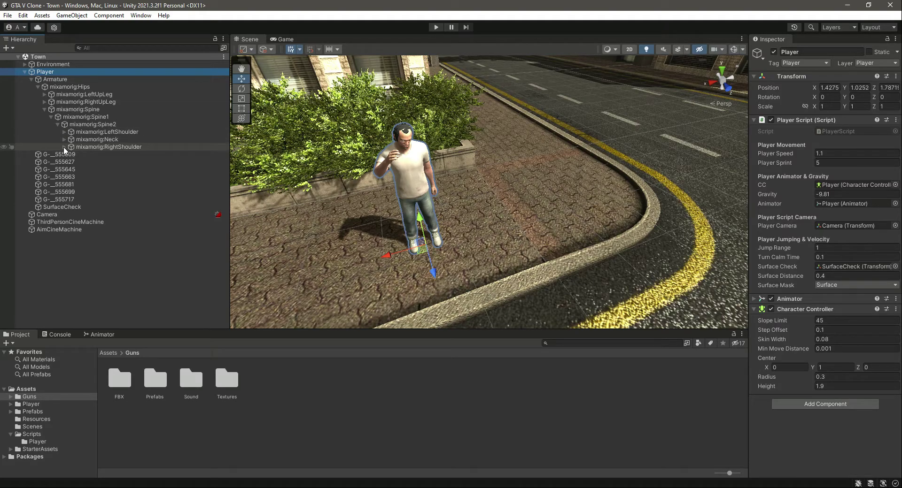
{"action": "left_click", "coordinate": [64, 147]}
{"action": "left_click", "coordinate": [69, 154]}
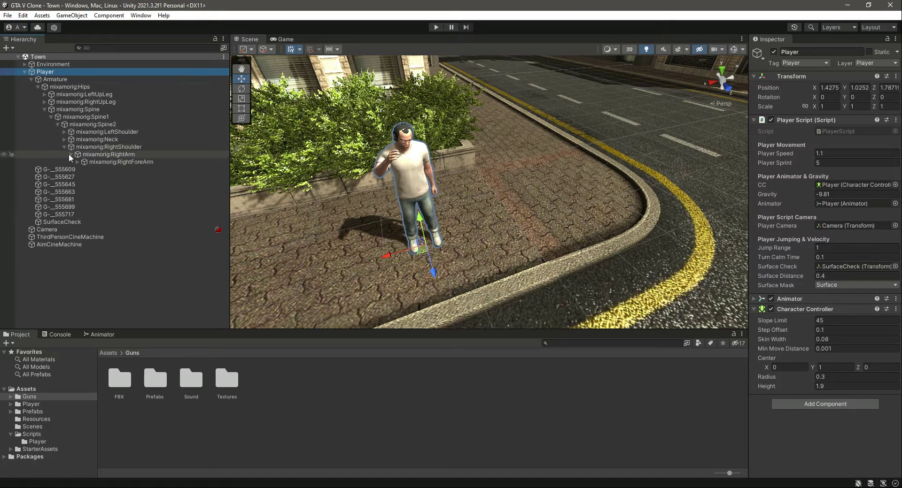
{"action": "left_click", "coordinate": [78, 161]}
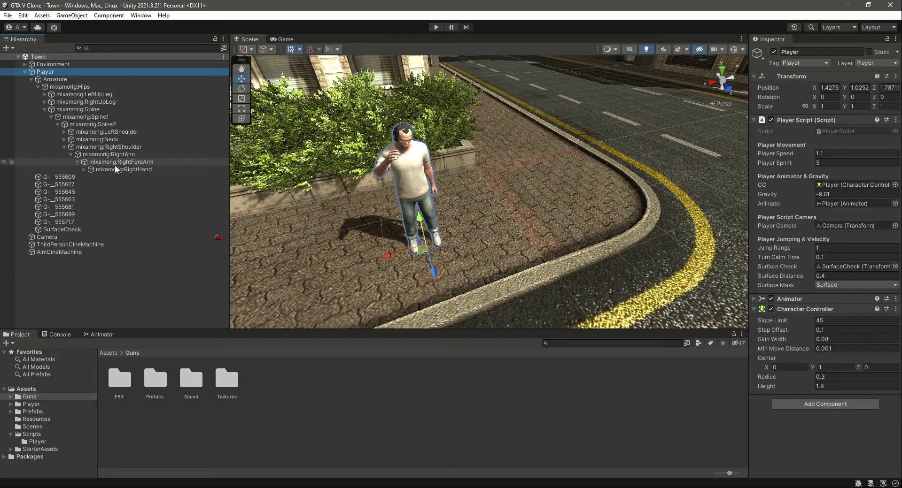
{"action": "left_click", "coordinate": [83, 169]}
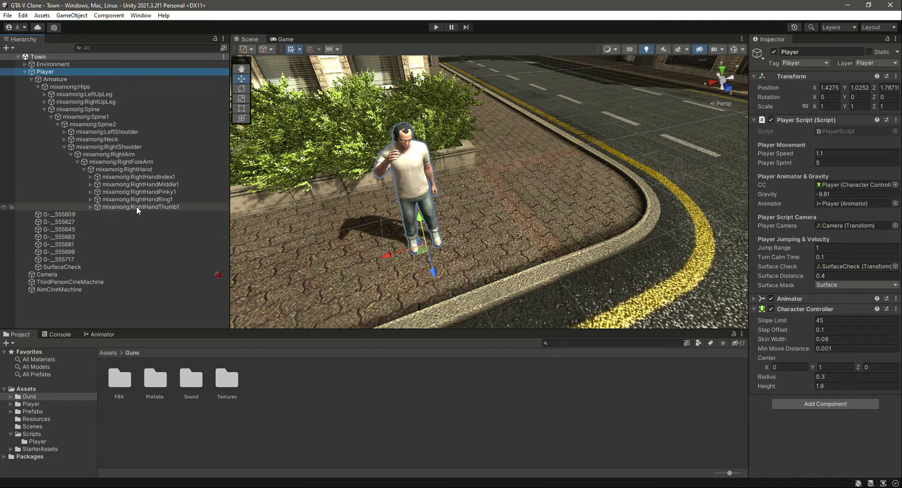
{"action": "left_click", "coordinate": [90, 207]}
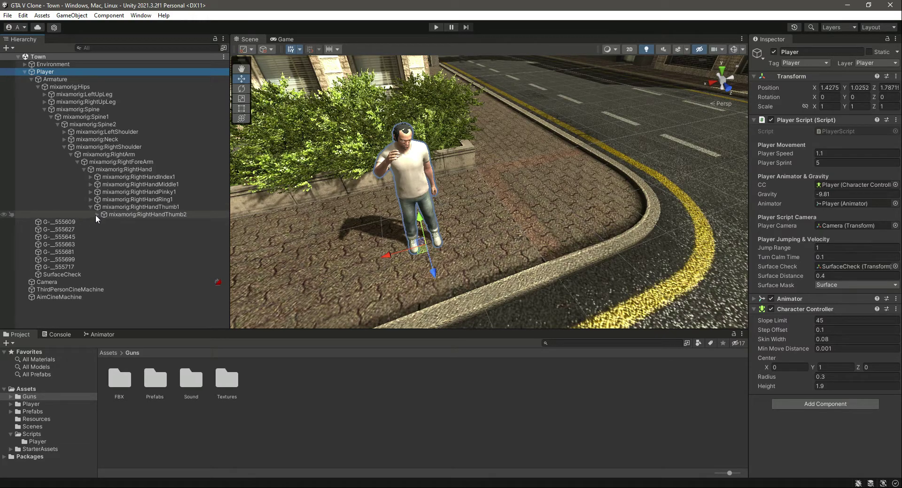
{"action": "left_click", "coordinate": [96, 214]}
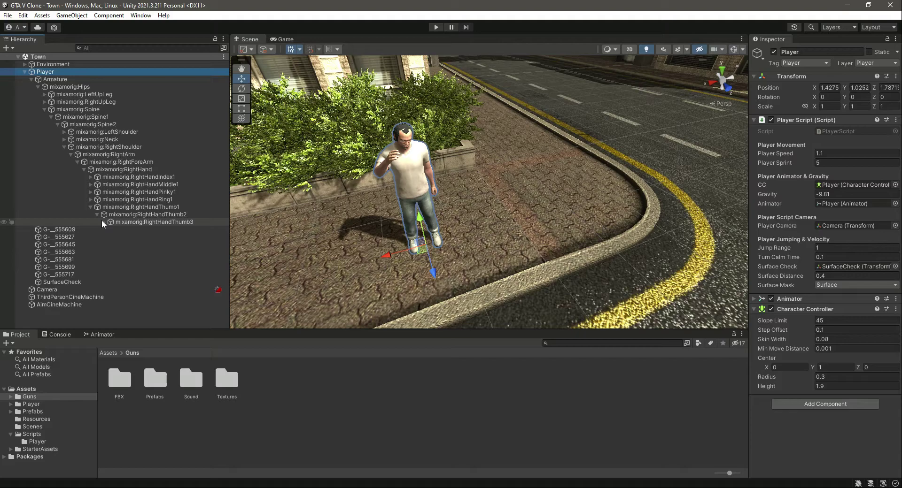
{"action": "left_click", "coordinate": [102, 222]}
{"action": "left_click", "coordinate": [110, 230]}
{"action": "left_click", "coordinate": [193, 237]}
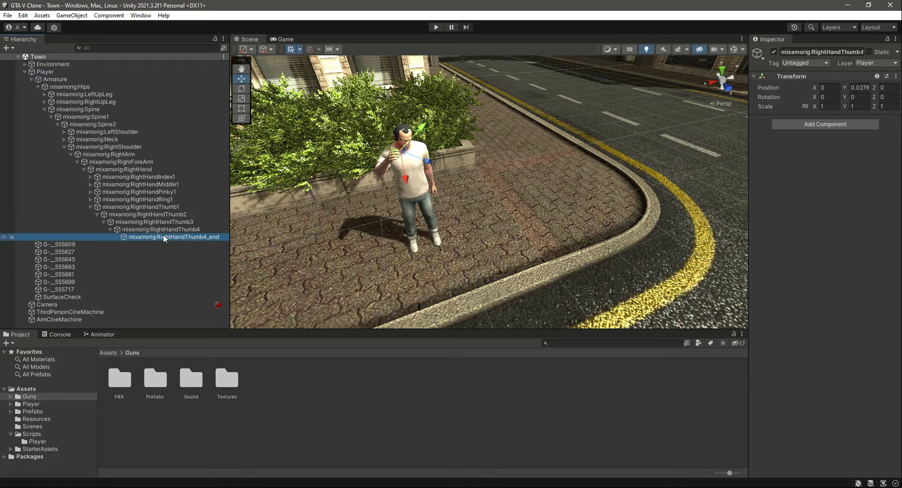
Create an empty child object named RifleHolder under mixamorig:RightHandThumb4_end.
{"action": "right_click", "coordinate": [197, 238]}
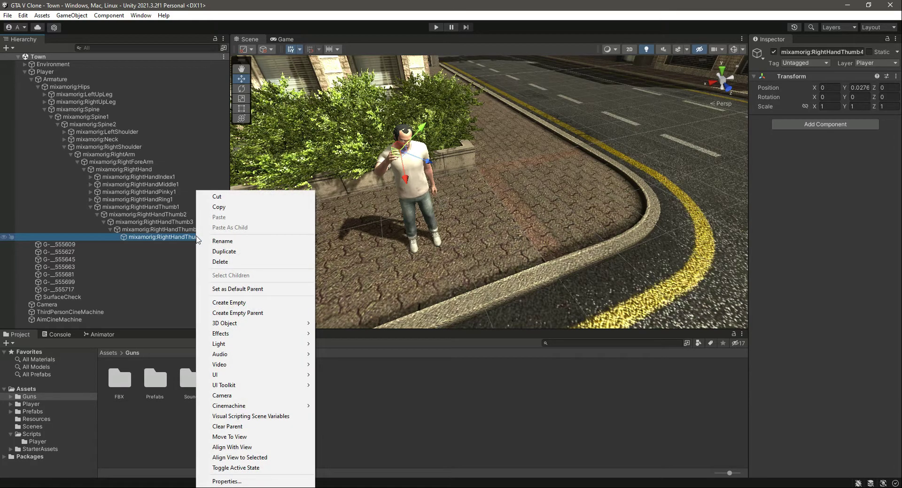
{"action": "left_click", "coordinate": [228, 303]}
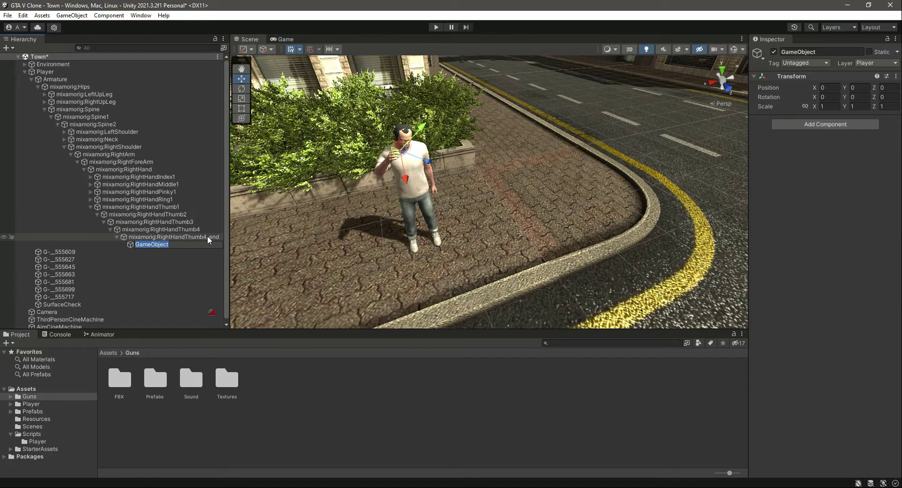
{"action": "type", "text": "RifleHolder"}
{"action": "key", "text": "Return"}
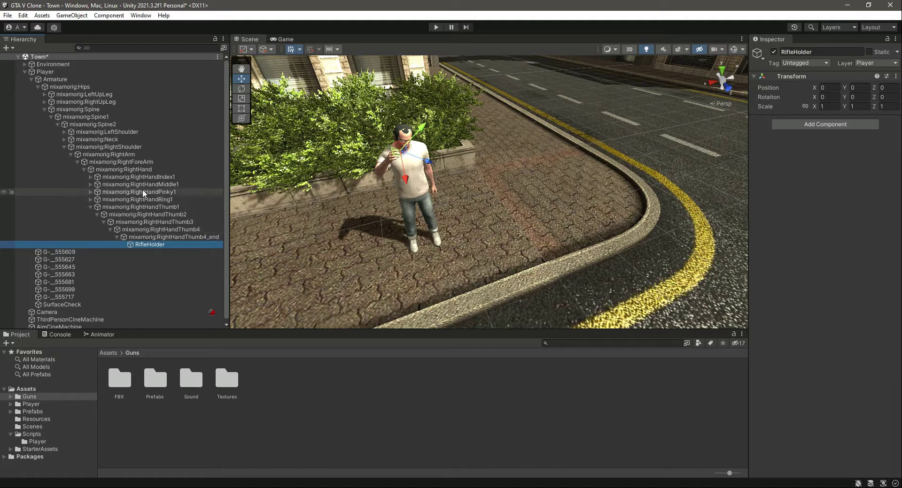
Collapse the right shoulder, expand the left arm chain to the thumb bones, and select mixamorig:LeftHandThumb4_end.
{"action": "left_click", "coordinate": [64, 147]}
{"action": "left_click", "coordinate": [65, 132]}
{"action": "left_click", "coordinate": [72, 139]}
{"action": "left_click", "coordinate": [76, 146]}
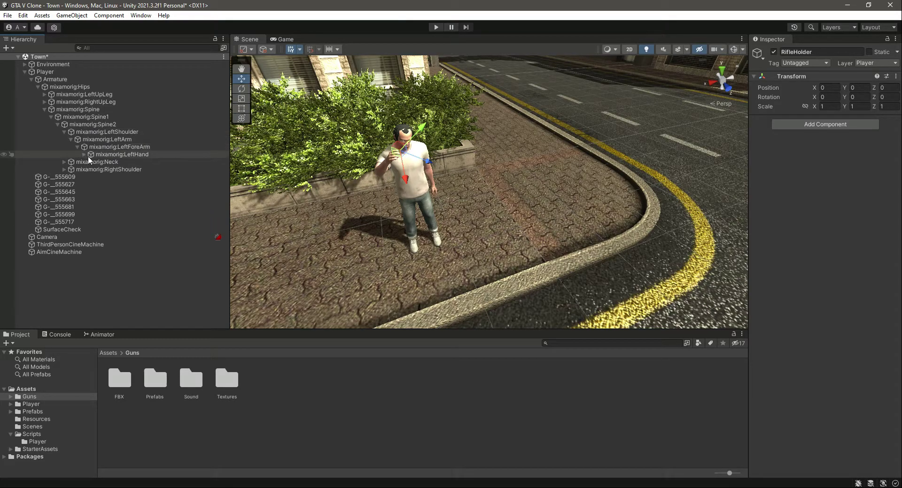
{"action": "left_click", "coordinate": [83, 154]}
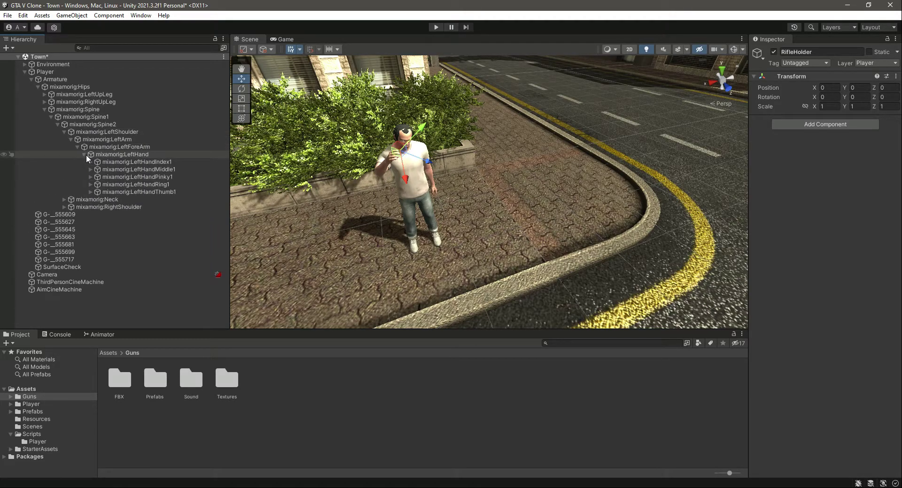
{"action": "left_click", "coordinate": [90, 192]}
{"action": "left_click", "coordinate": [98, 199]}
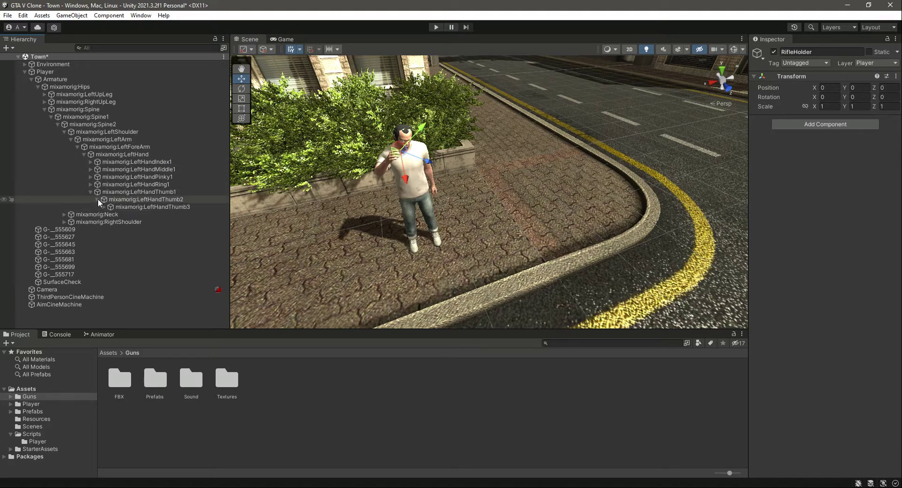
{"action": "left_click", "coordinate": [102, 207]}
{"action": "left_click", "coordinate": [109, 214]}
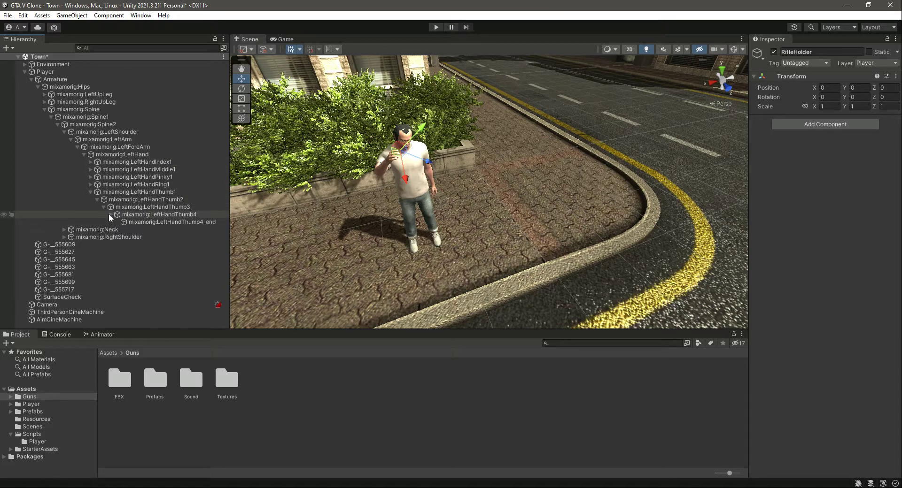
{"action": "left_click", "coordinate": [148, 222]}
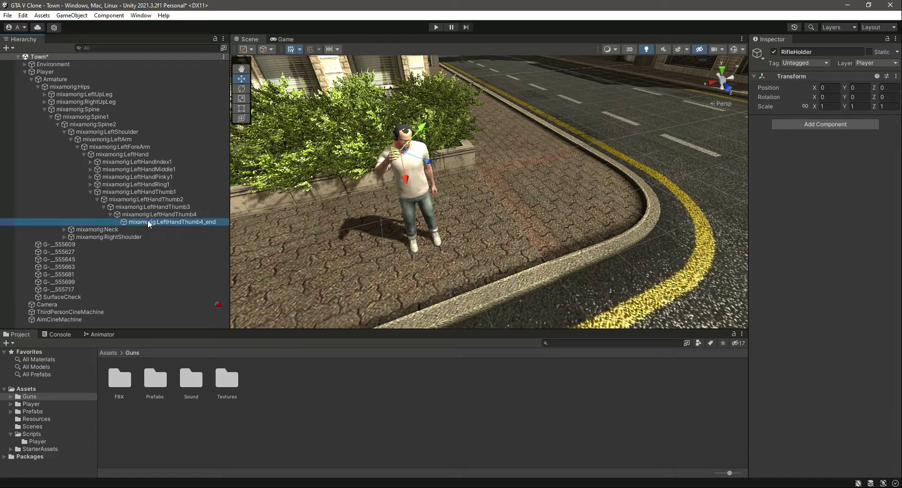
Create an empty child object named RifleHolder under mixamorig:LeftHandThumb4_end.
{"action": "right_click", "coordinate": [176, 221]}
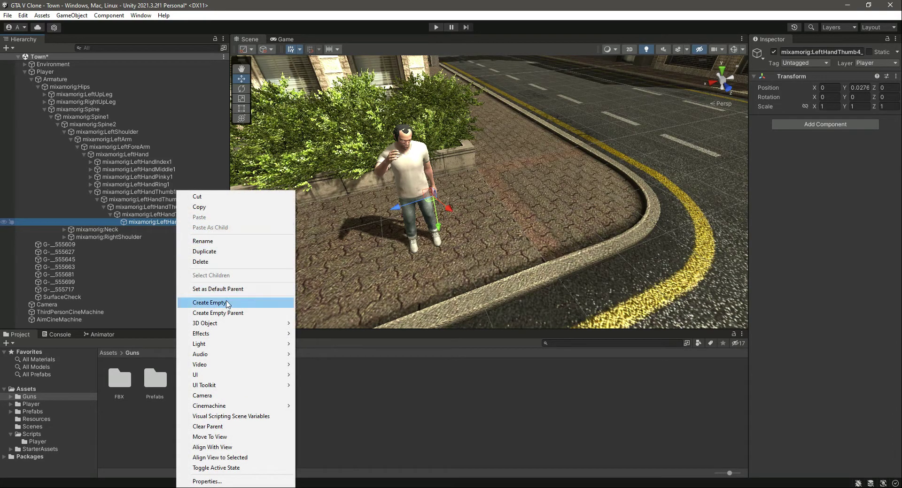
{"action": "left_click", "coordinate": [188, 303]}
{"action": "type", "text": "Rifle"}
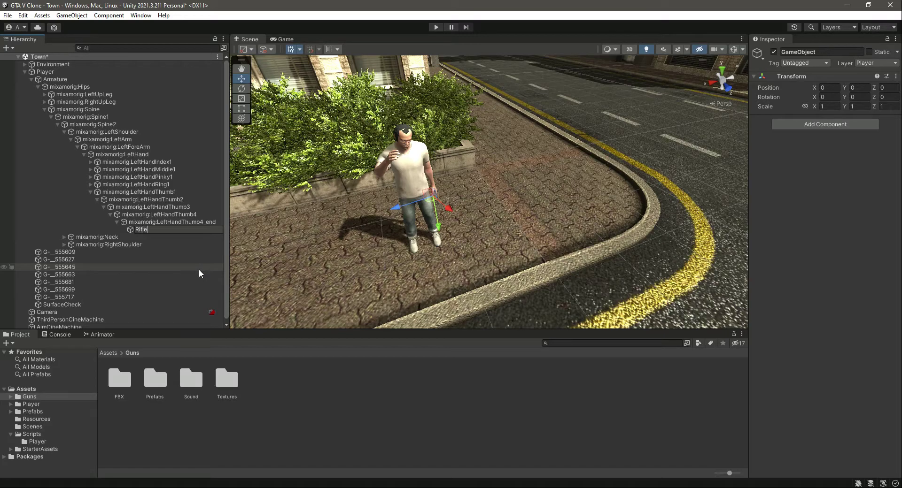
{"action": "type", "text": "Holder"}
{"action": "key", "text": "Return"}
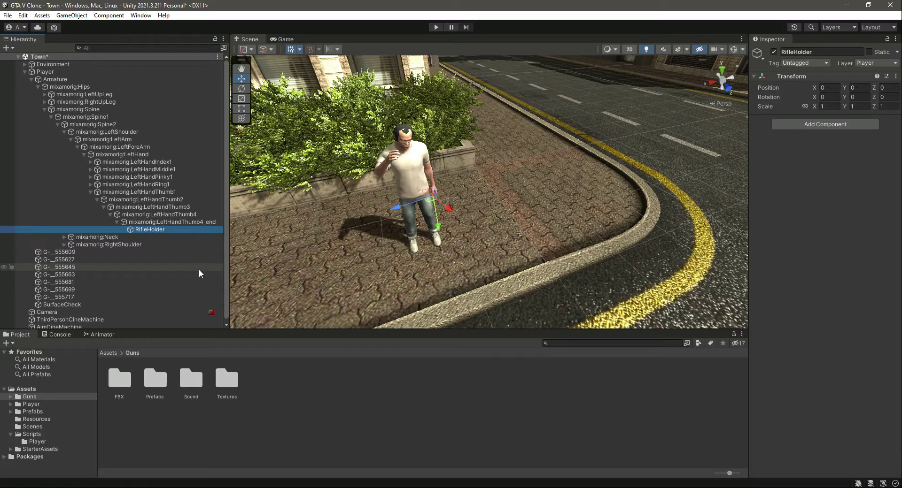
Place the Gun04 prefab from Guns/Prefabs/GunModels as a child of the right hand's RifleHolder.
{"action": "left_click", "coordinate": [63, 130]}
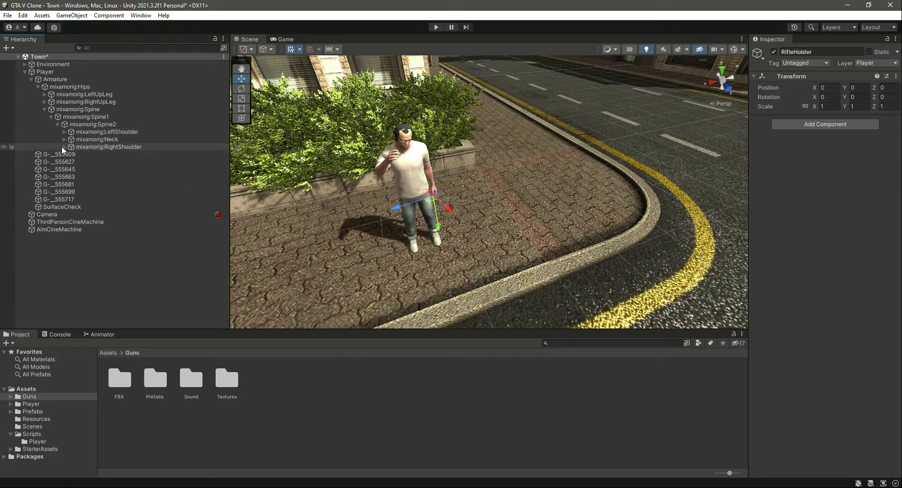
{"action": "left_click", "coordinate": [64, 147]}
{"action": "left_click", "coordinate": [156, 245]}
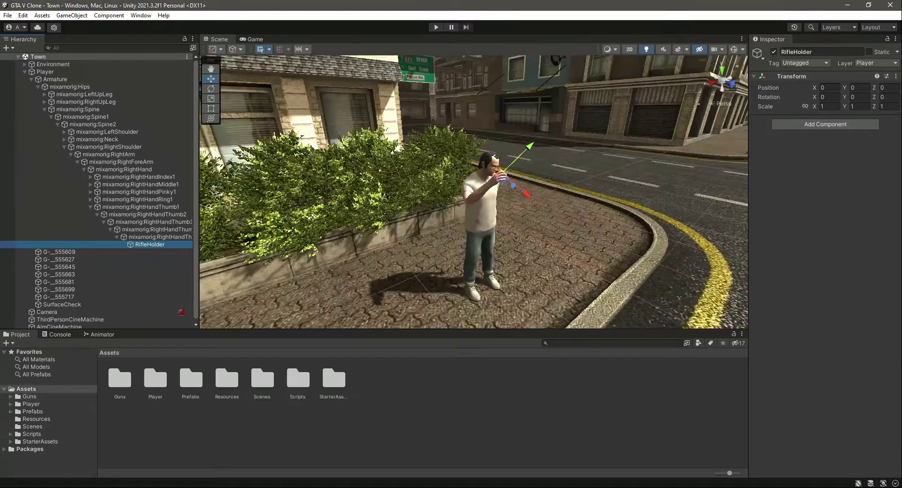
{"action": "left_click", "coordinate": [29, 397]}
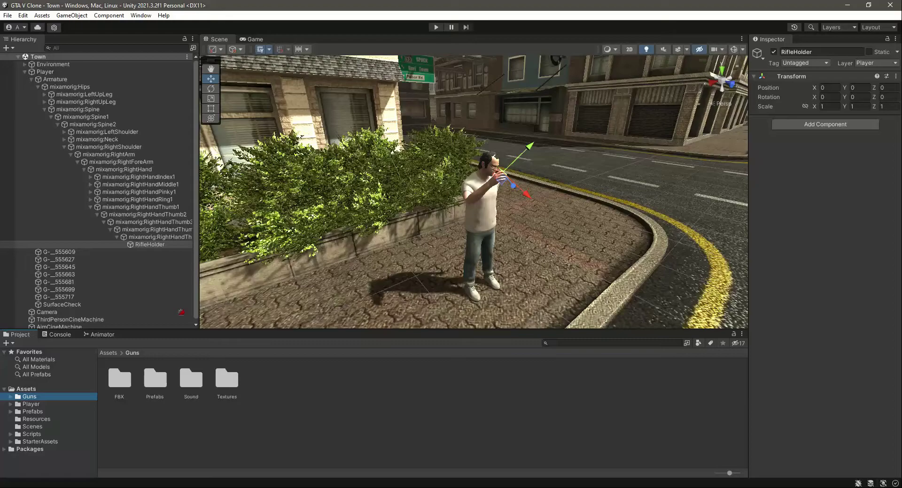
{"action": "double_click", "coordinate": [150, 386]}
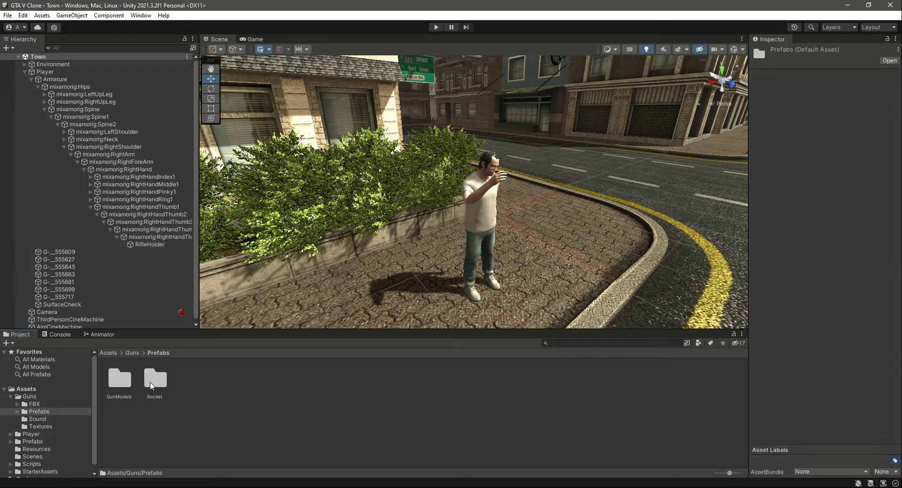
{"action": "double_click", "coordinate": [119, 378]}
{"action": "left_click", "coordinate": [122, 377]}
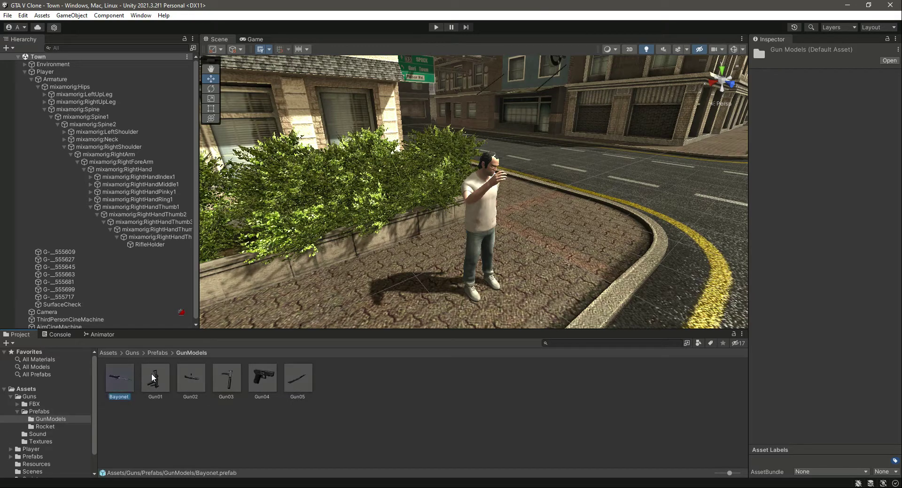
{"action": "left_click", "coordinate": [204, 373]}
{"action": "left_click", "coordinate": [226, 373]}
{"action": "left_click", "coordinate": [262, 378]}
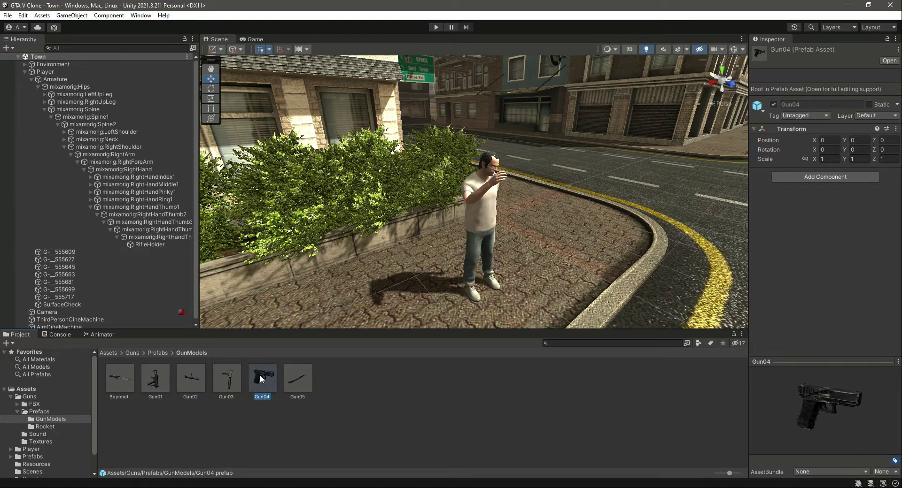
{"action": "left_click_drag", "start_coordinate": [261, 379], "coordinate": [151, 249]}
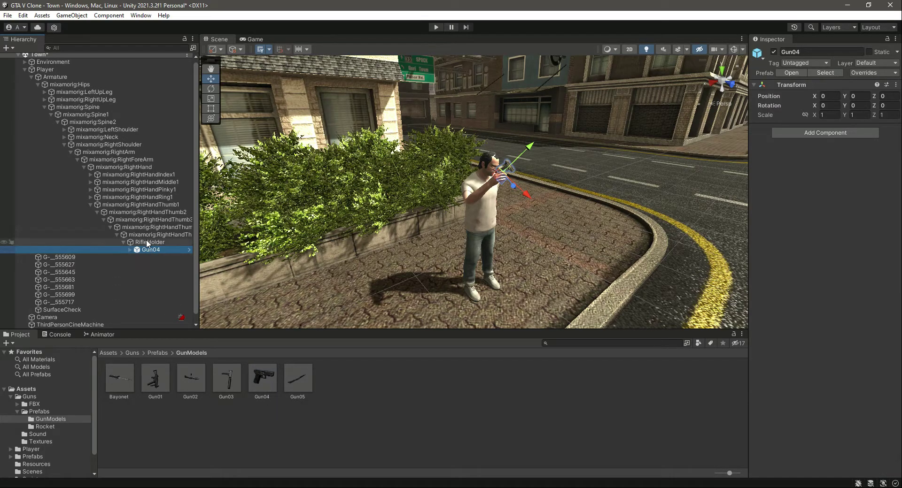
Unpack the Gun04 prefab instance under RifleHolder completely.
{"action": "right_click", "coordinate": [149, 251]}
{"action": "mouse_move", "coordinate": [209, 286]}
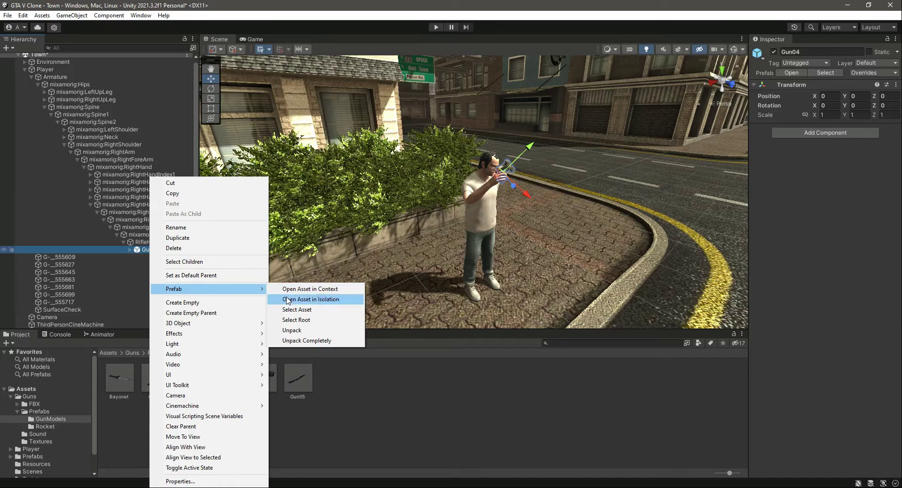
{"action": "left_click", "coordinate": [310, 342]}
Check the Player's Animator component, the controllers in the Resources folder, and the Gun04 object in the hand.
{"action": "right_click_drag", "start_coordinate": [544, 213], "coordinate": [402, 231]}
{"action": "left_click", "coordinate": [46, 69]}
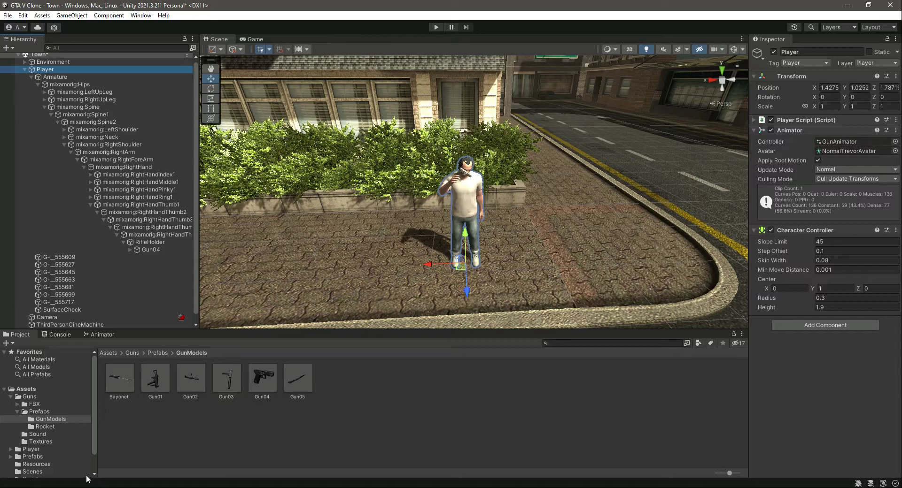
{"action": "scroll", "coordinate": [35, 445], "scroll_direction": "down", "scroll_amount": 2}
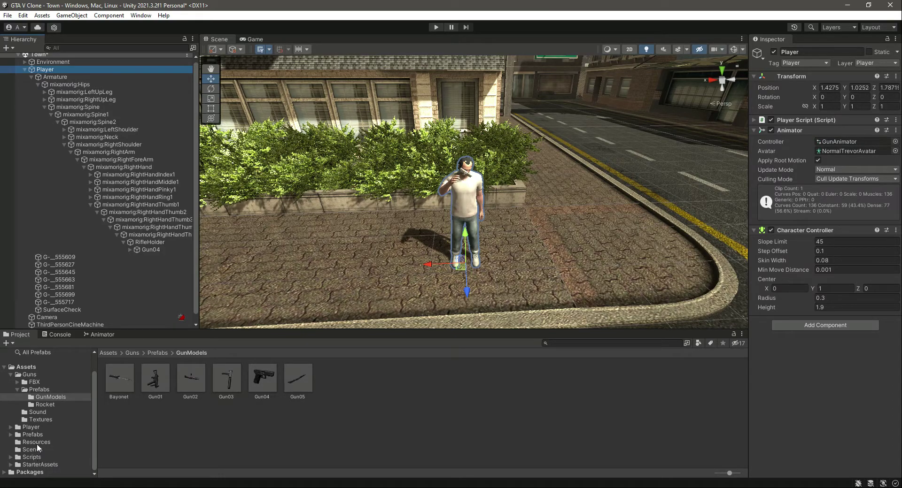
{"action": "left_click", "coordinate": [36, 442]}
{"action": "left_click", "coordinate": [126, 384]}
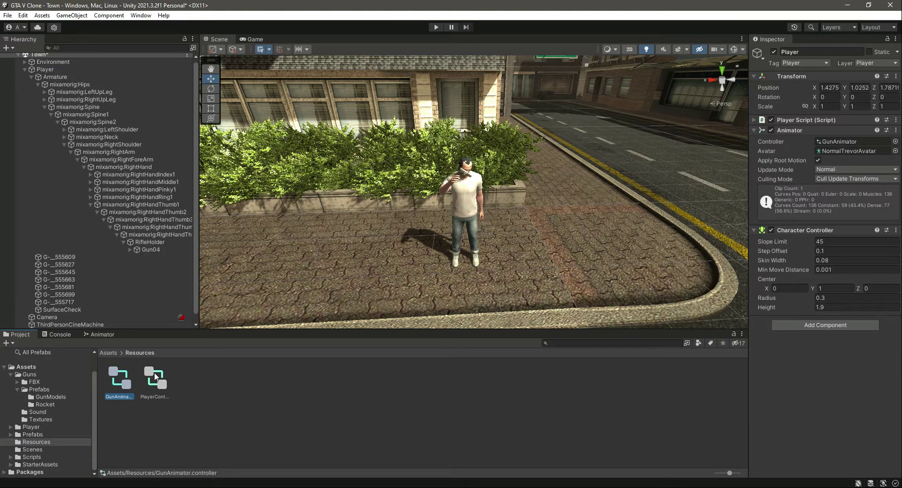
{"action": "left_click", "coordinate": [157, 252]}
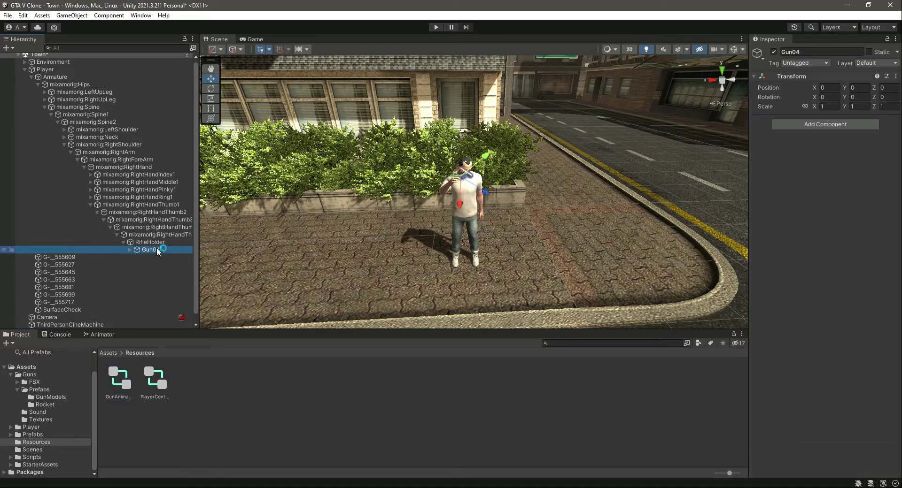
View the Player's GunAnimator state graph and run the scene to preview the character's gun pose.
{"action": "left_click", "coordinate": [63, 69]}
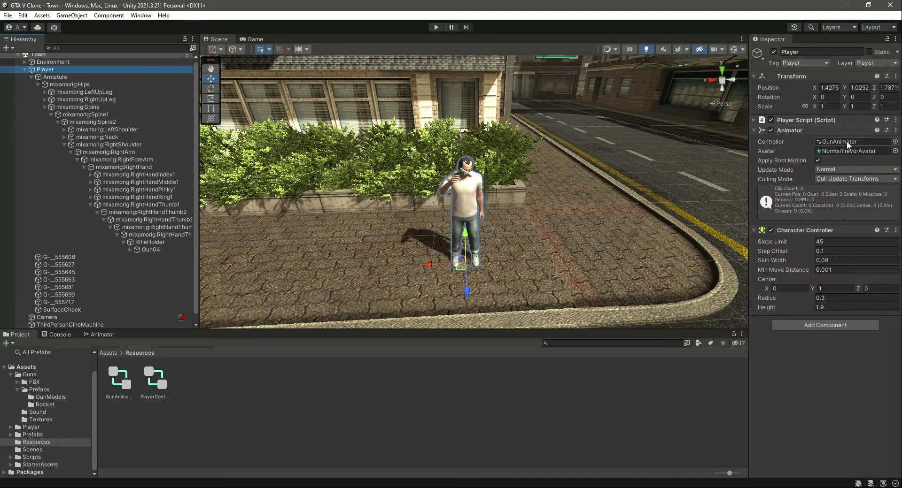
{"action": "left_click", "coordinate": [101, 335]}
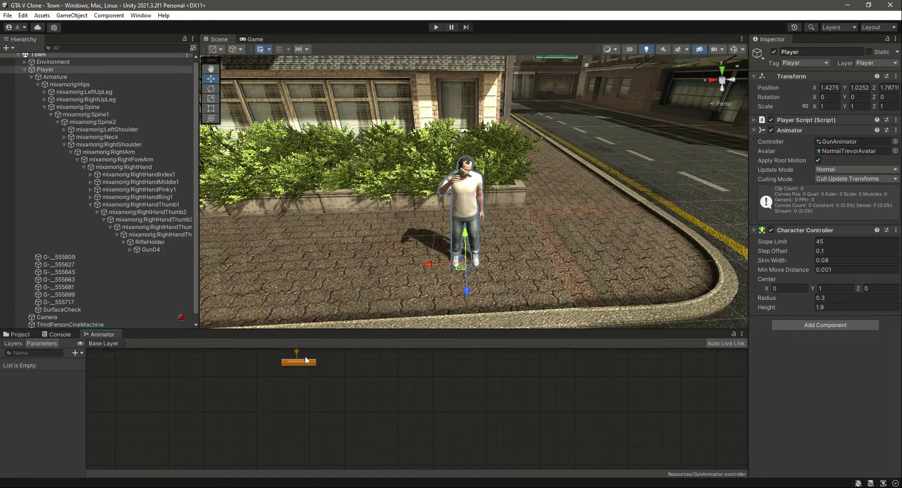
{"action": "left_click", "coordinate": [434, 28]}
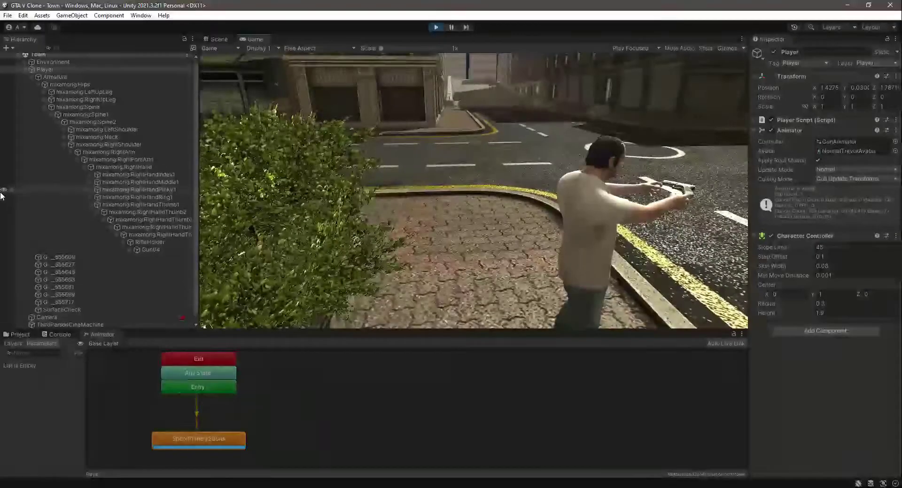
Select Gun04 under the right hand's RifleHolder in the Scene view and rotate it to about X -69.33, Y 122.93, Z -31.22.
{"action": "key", "text": "super"}
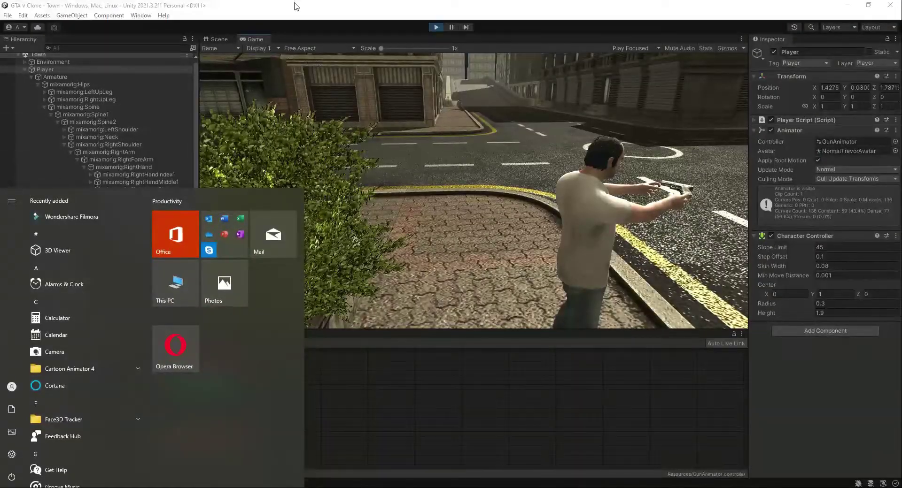
{"action": "left_click", "coordinate": [295, 6]}
{"action": "left_click", "coordinate": [151, 249]}
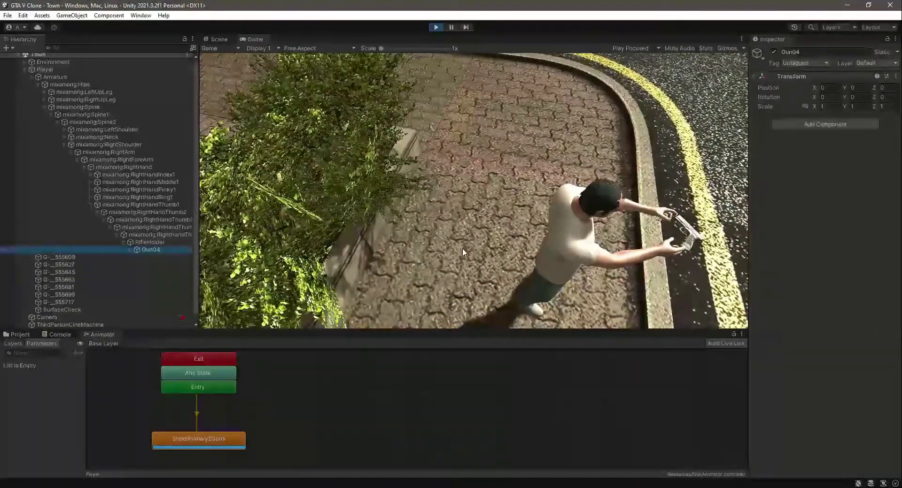
{"action": "left_click", "coordinate": [219, 39]}
{"action": "right_click_drag", "start_coordinate": [489, 241], "coordinate": [425, 229]}
{"action": "left_click", "coordinate": [139, 241]}
{"action": "left_click", "coordinate": [152, 250]}
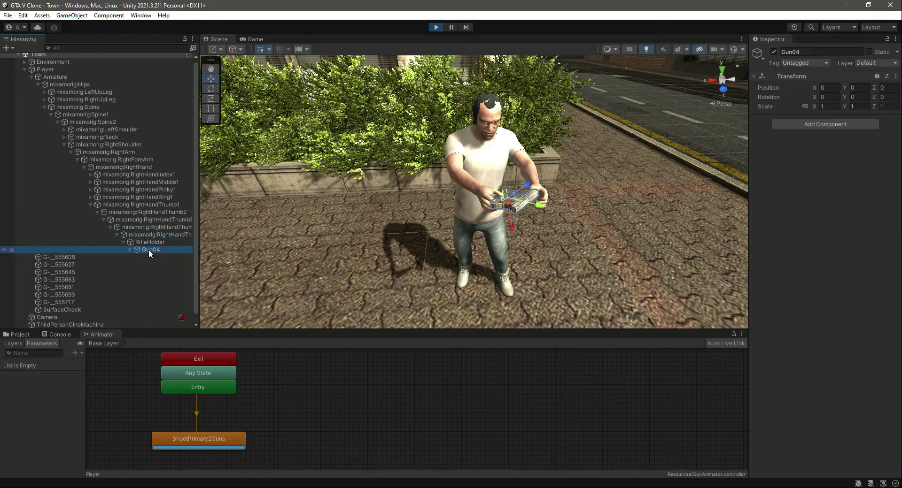
{"action": "left_click", "coordinate": [215, 87]}
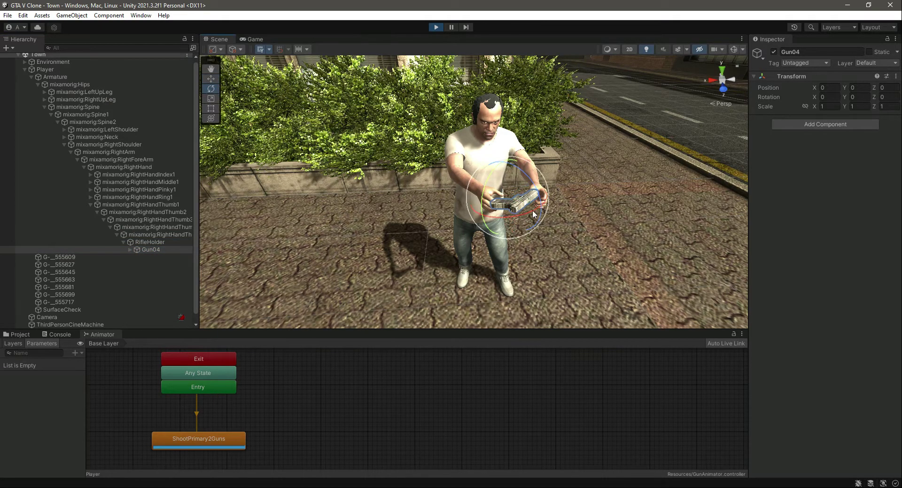
{"action": "left_click_drag", "start_coordinate": [540, 209], "coordinate": [410, 229]}
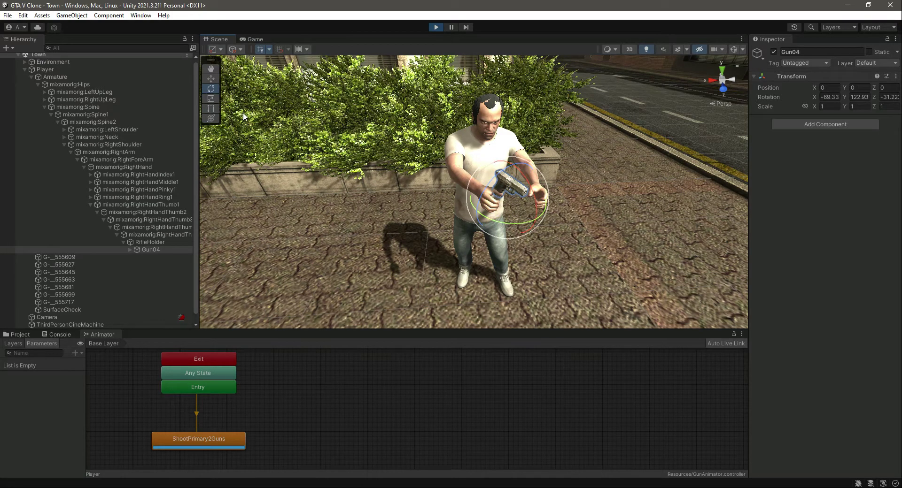
Move Gun04 along its axes so its grip sits inside the Player's right palm.
{"action": "left_click", "coordinate": [211, 79]}
{"action": "mouse_move", "coordinate": [486, 213]}
{"action": "left_mouse_down"}
{"action": "mouse_move", "coordinate": [465, 216]}
{"action": "mouse_move", "coordinate": [527, 217]}
{"action": "mouse_move", "coordinate": [530, 229]}
{"action": "mouse_move", "coordinate": [475, 219]}
{"action": "left_mouse_up"}
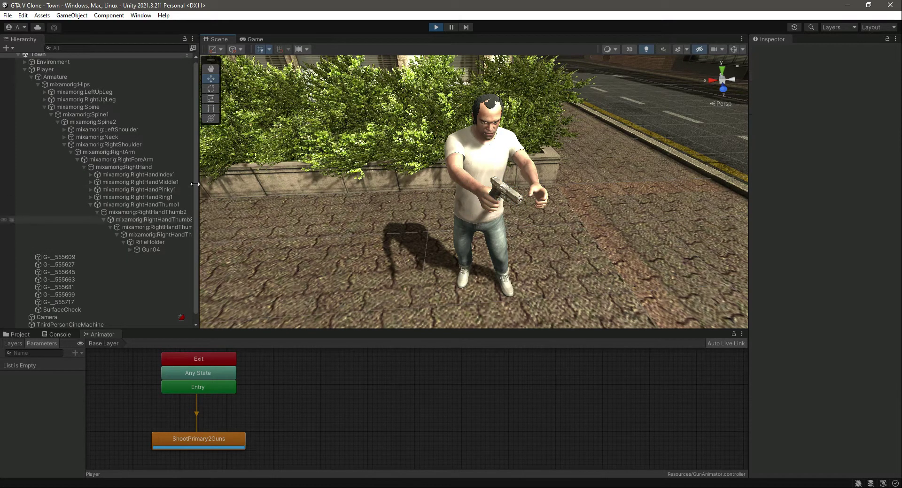
{"action": "left_click", "coordinate": [152, 250]}
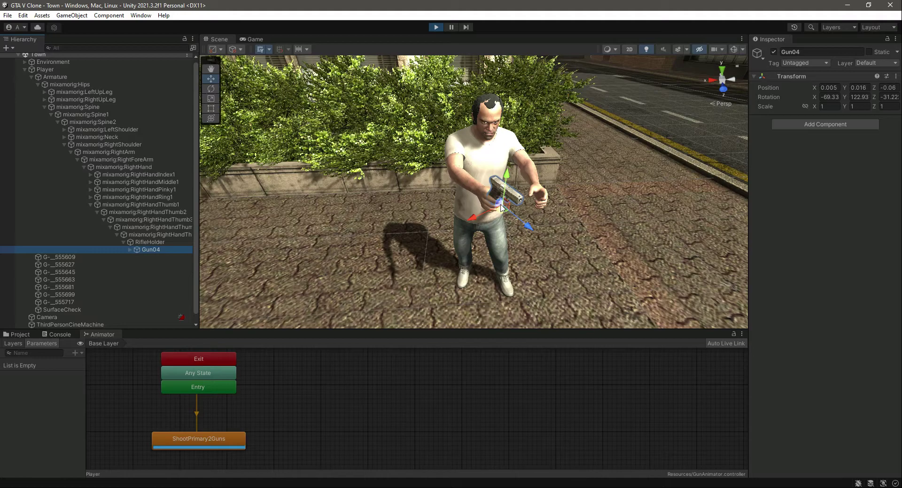
{"action": "left_click_drag", "start_coordinate": [469, 220], "coordinate": [472, 220]}
{"action": "left_click_drag", "start_coordinate": [510, 177], "coordinate": [510, 182]}
Refine Gun04's rotation and position in the right hand and check the result in the Game view.
{"action": "middle_click_drag", "start_coordinate": [521, 218], "coordinate": [535, 197]}
{"action": "left_click_drag", "start_coordinate": [534, 197], "coordinate": [510, 191], "text": "alt"}
{"action": "scroll", "coordinate": [594, 216], "scroll_direction": "down", "scroll_amount": 3}
{"action": "scroll", "coordinate": [529, 190], "scroll_direction": "up", "scroll_amount": 4}
{"action": "scroll", "coordinate": [529, 190], "scroll_direction": "down", "scroll_amount": 4}
{"action": "middle_click_drag", "start_coordinate": [509, 191], "coordinate": [455, 202]}
{"action": "scroll", "coordinate": [454, 202], "scroll_direction": "up", "scroll_amount": 2}
{"action": "key", "text": "e"}
{"action": "left_click_drag", "start_coordinate": [447, 234], "coordinate": [463, 234]}
{"action": "key", "text": "w"}
{"action": "left_click_drag", "start_coordinate": [412, 220], "coordinate": [408, 219]}
{"action": "left_click", "coordinate": [250, 39]}
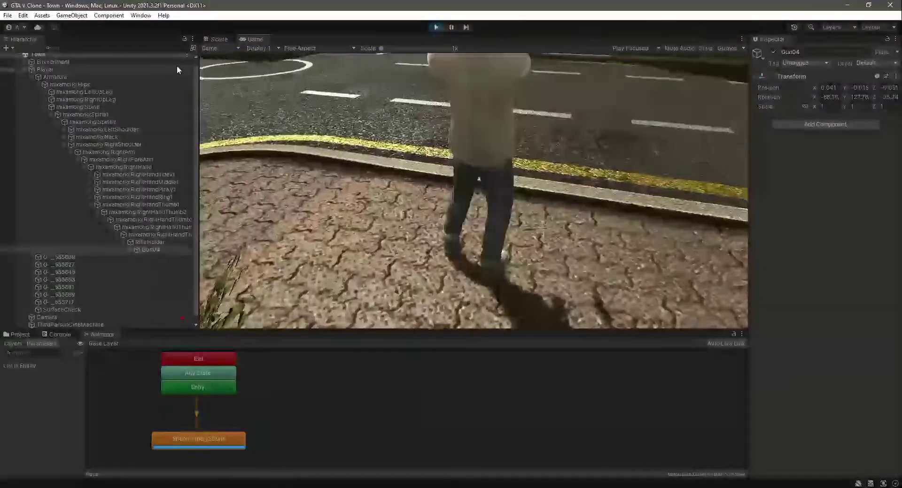
Rotate Gun04 to about X -63.91, Y 139.71, Z -46.65 in the Scene view and enlarge that view.
{"action": "left_click", "coordinate": [217, 39]}
{"action": "left_click", "coordinate": [211, 89]}
{"action": "left_click_drag", "start_coordinate": [524, 264], "coordinate": [488, 211]}
{"action": "left_click", "coordinate": [211, 79]}
{"action": "left_click_drag", "start_coordinate": [615, 330], "coordinate": [615, 378]}
{"action": "left_click_drag", "start_coordinate": [749, 281], "coordinate": [783, 281]}
Move Gun04 to about X 0.05, Y -0.028, Z -0.054 so it fits the right hand's grip.
{"action": "right_click_drag", "start_coordinate": [639, 263], "coordinate": [628, 193]}
{"action": "left_click", "coordinate": [508, 222]}
{"action": "left_click", "coordinate": [170, 255]}
{"action": "left_click_drag", "start_coordinate": [500, 225], "coordinate": [496, 225]}
{"action": "left_click_drag", "start_coordinate": [471, 184], "coordinate": [472, 188]}
{"action": "right_click_drag", "start_coordinate": [625, 224], "coordinate": [531, 229]}
{"action": "left_click_drag", "start_coordinate": [463, 230], "coordinate": [451, 231]}
{"action": "left_click_drag", "start_coordinate": [507, 234], "coordinate": [502, 235]}
{"action": "right_click_drag", "start_coordinate": [503, 235], "coordinate": [581, 260]}
{"action": "scroll", "coordinate": [614, 216], "scroll_direction": "down", "scroll_amount": 4}
{"action": "scroll", "coordinate": [580, 260], "scroll_direction": "down", "scroll_amount": 3}
{"action": "left_click_drag", "start_coordinate": [478, 285], "coordinate": [469, 286]}
Examine the gun in the Player's right hand from several angles in the Scene and Game views.
{"action": "right_click_drag", "start_coordinate": [425, 197], "coordinate": [422, 94]}
{"action": "scroll", "coordinate": [605, 126], "scroll_direction": "down", "scroll_amount": 5}
{"action": "scroll", "coordinate": [606, 129], "scroll_direction": "up", "scroll_amount": 2}
{"action": "right_click_drag", "start_coordinate": [606, 131], "coordinate": [606, 211]}
{"action": "scroll", "coordinate": [614, 177], "scroll_direction": "up", "scroll_amount": 3}
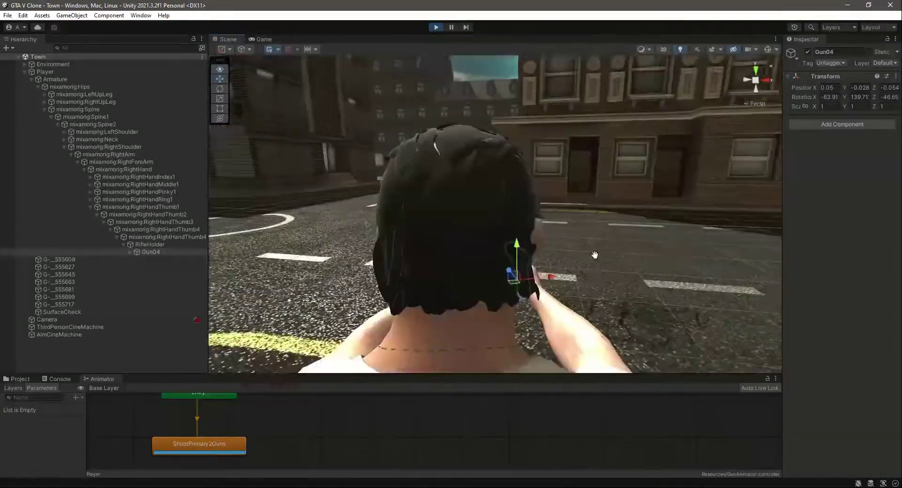
{"action": "left_click", "coordinate": [260, 39]}
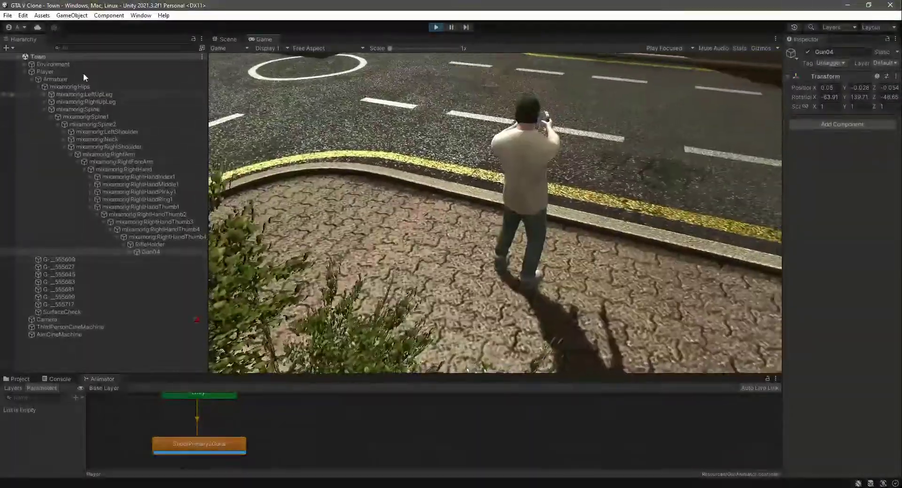
{"action": "left_click", "coordinate": [228, 39]}
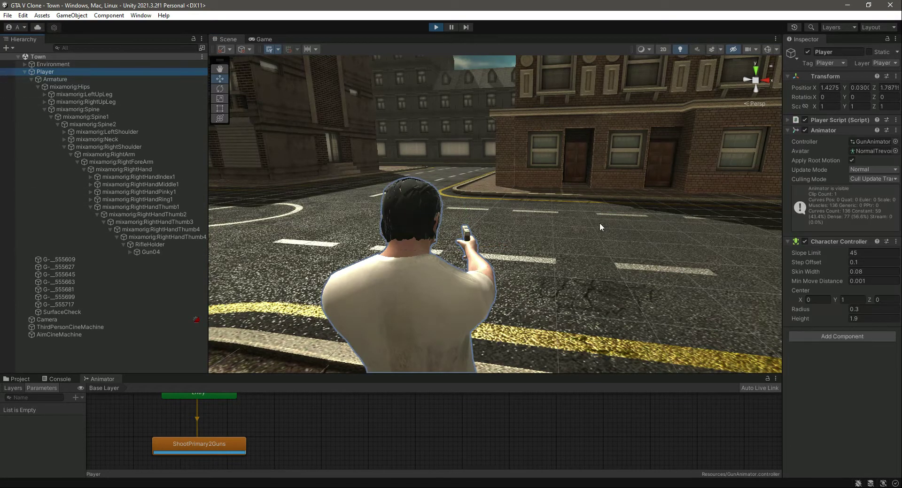
{"action": "right_click_drag", "start_coordinate": [571, 167], "coordinate": [585, 193]}
{"action": "key", "text": "d"}
{"action": "key", "text": "s"}
{"action": "scroll", "coordinate": [586, 194], "scroll_direction": "up", "scroll_amount": 10}
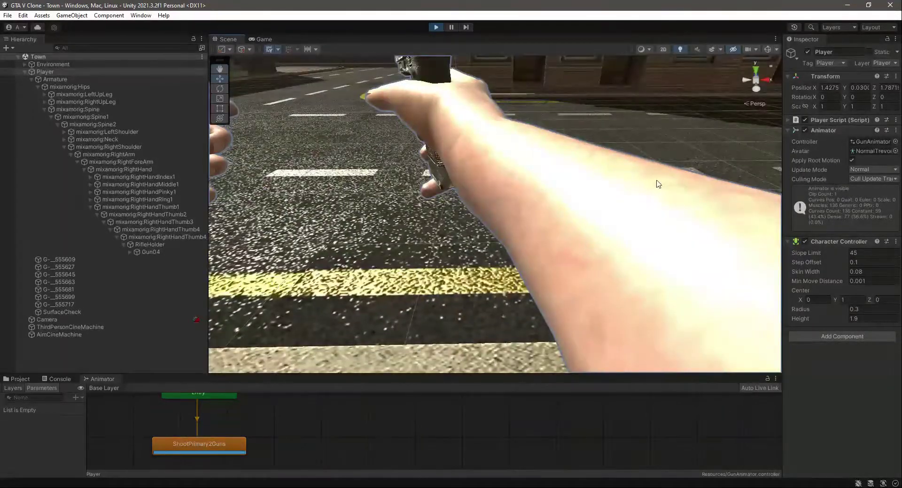
{"action": "right_click_drag", "start_coordinate": [444, 227], "coordinate": [563, 210]}
{"action": "key", "text": "a"}
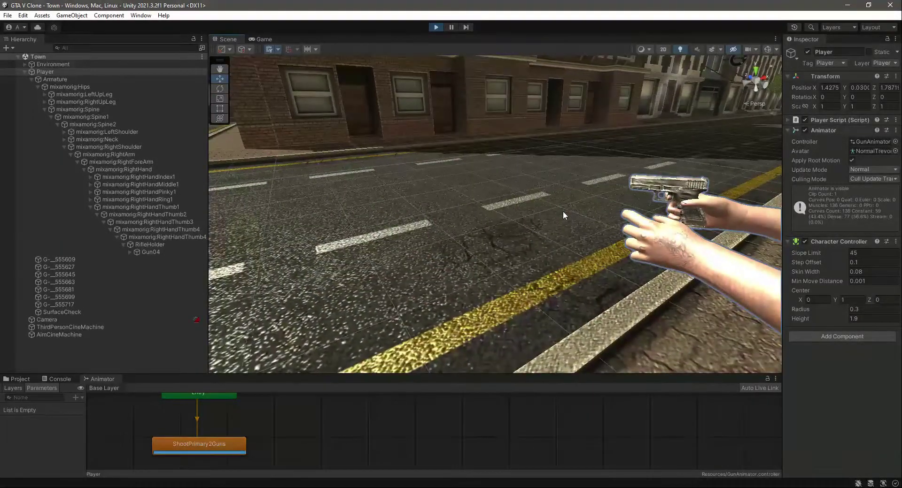
{"action": "right_click_drag", "start_coordinate": [623, 240], "coordinate": [460, 245]}
{"action": "key", "text": "s"}
{"action": "key", "text": "d"}
{"action": "left_click_drag", "start_coordinate": [460, 245], "coordinate": [253, 251], "text": "alt"}
{"action": "left_click", "coordinate": [171, 253]}
{"action": "right_click_drag", "start_coordinate": [555, 254], "coordinate": [496, 276]}
{"action": "key", "text": "d"}
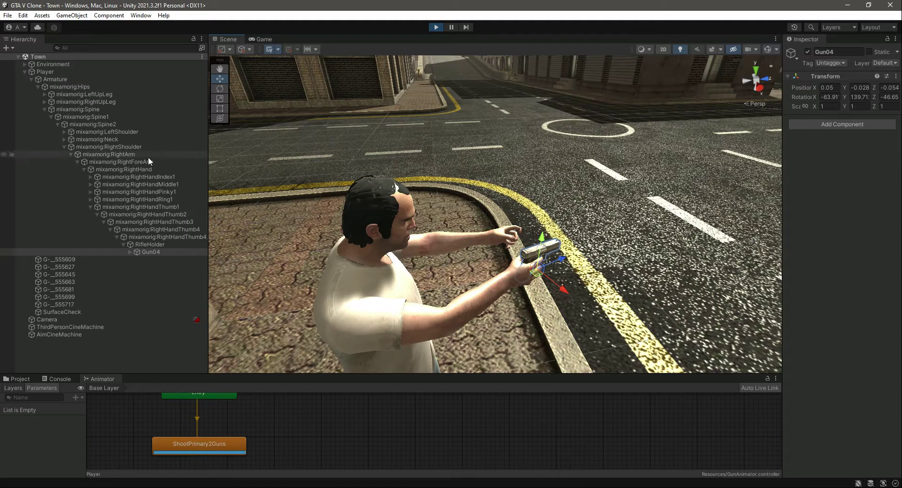
Expand the Player's left arm bones down to the RifleHolder under mixamorig:LeftHandThumb4_end, widening the Hierarchy to show full names.
{"action": "left_click", "coordinate": [64, 132]}
{"action": "left_click", "coordinate": [70, 140]}
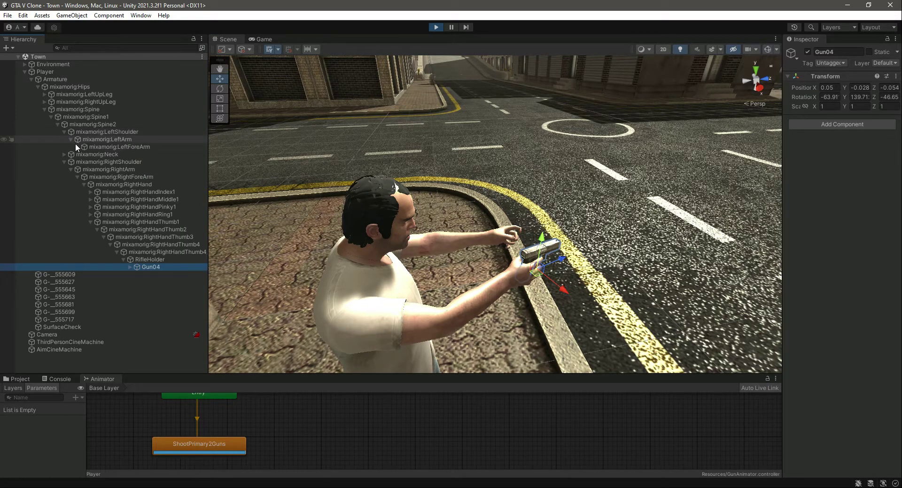
{"action": "left_click", "coordinate": [78, 147]}
{"action": "left_click", "coordinate": [84, 154]}
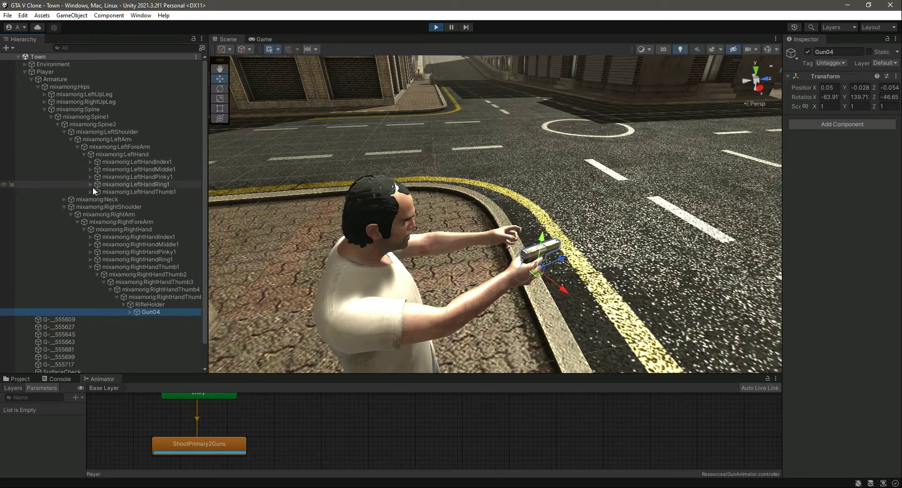
{"action": "left_click", "coordinate": [90, 192]}
{"action": "left_click", "coordinate": [97, 200]}
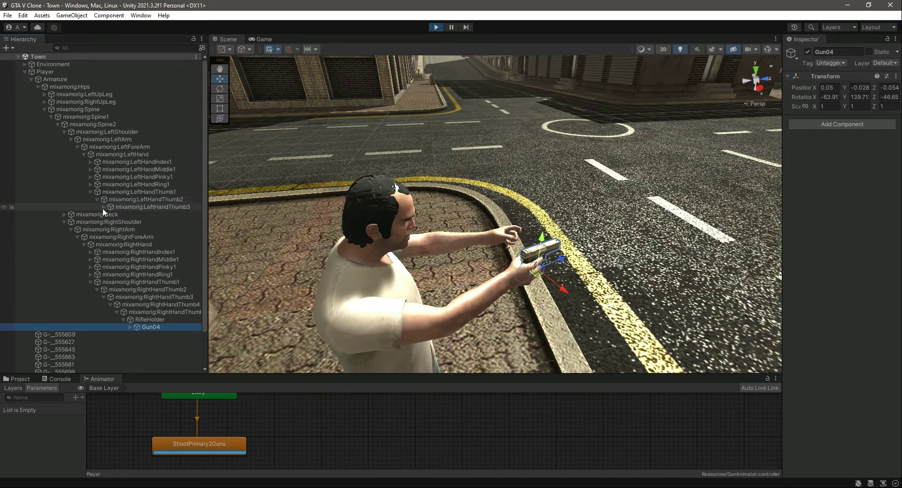
{"action": "left_click", "coordinate": [102, 208]}
{"action": "left_click", "coordinate": [110, 215]}
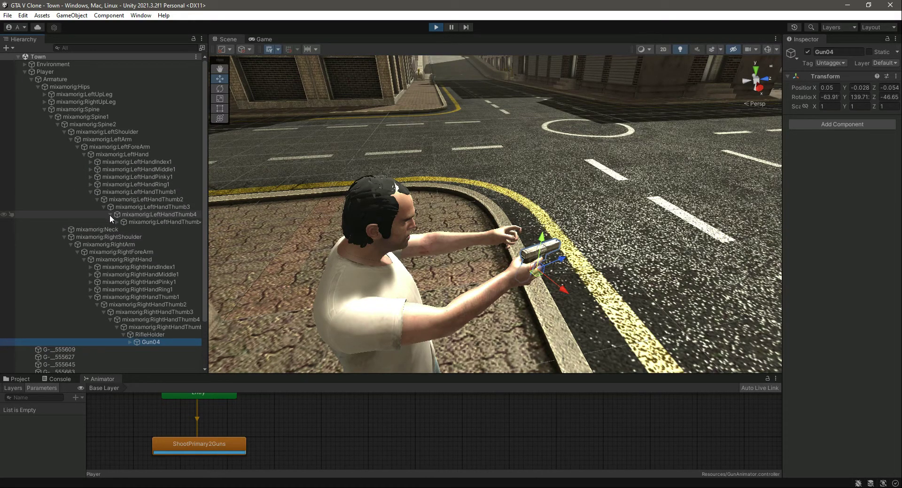
{"action": "left_click", "coordinate": [171, 222]}
{"action": "left_click_drag", "start_coordinate": [207, 244], "coordinate": [234, 240]}
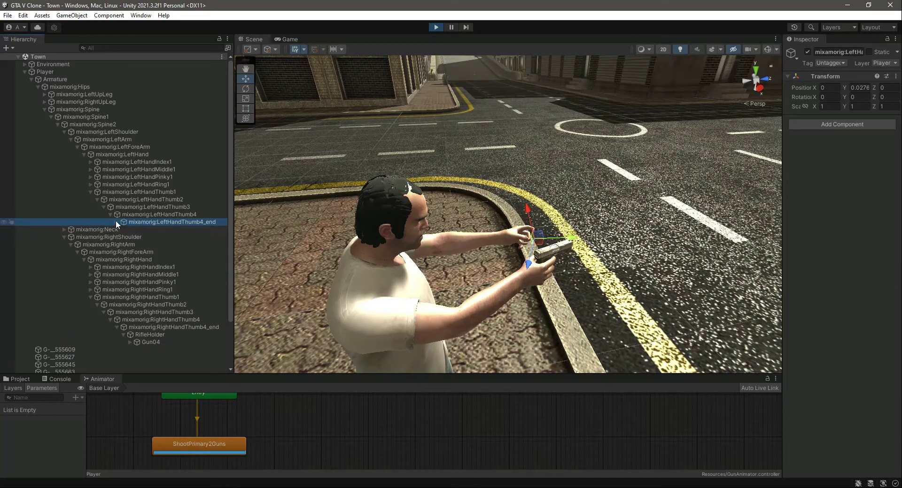
{"action": "left_click", "coordinate": [116, 222]}
{"action": "left_click", "coordinate": [142, 230]}
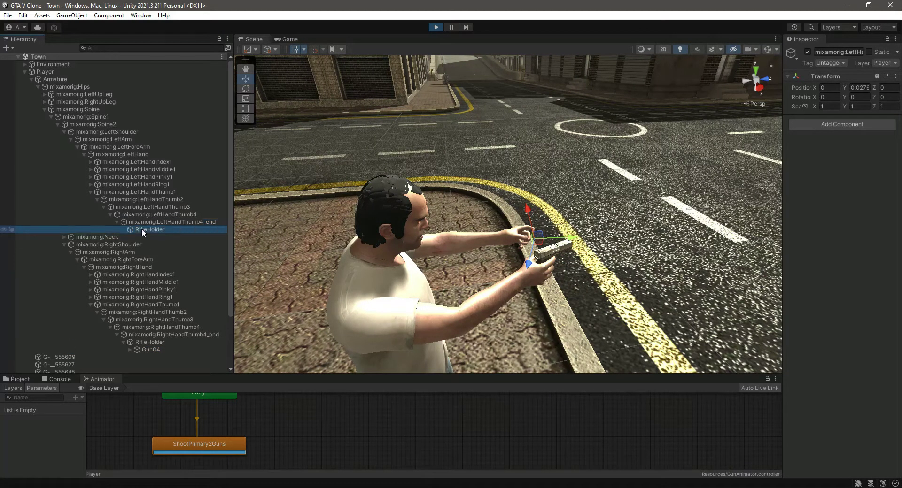
Duplicate the right hand's Gun04 and make the copy a child of the left hand's RifleHolder.
{"action": "left_click", "coordinate": [147, 350]}
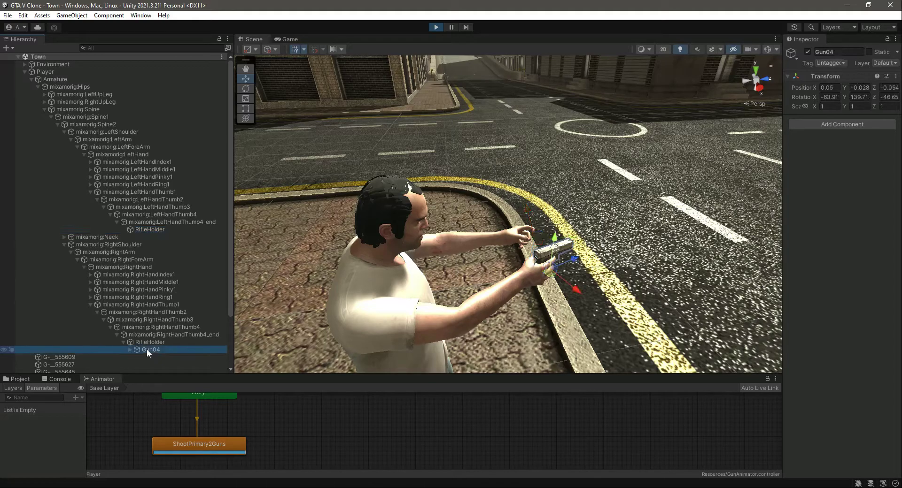
{"action": "key", "text": "ctrl+d"}
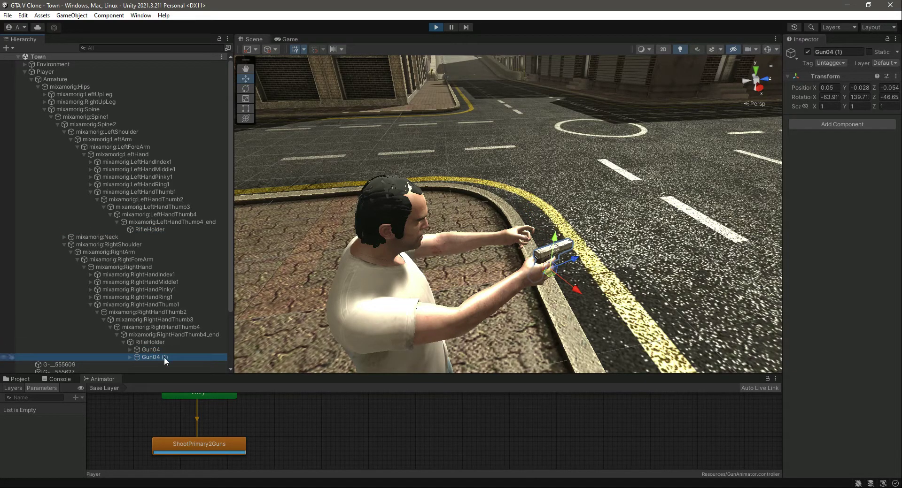
{"action": "left_click_drag", "start_coordinate": [154, 357], "coordinate": [150, 230]}
Fit the copied gun into the left hand at about X -0.056, Y -0.042, Z -0.041, rotated about X -55.01, Y 212.93, Z 63.57.
{"action": "right_click_drag", "start_coordinate": [526, 191], "coordinate": [416, 215]}
{"action": "left_click_drag", "start_coordinate": [416, 219], "coordinate": [428, 287], "text": "alt"}
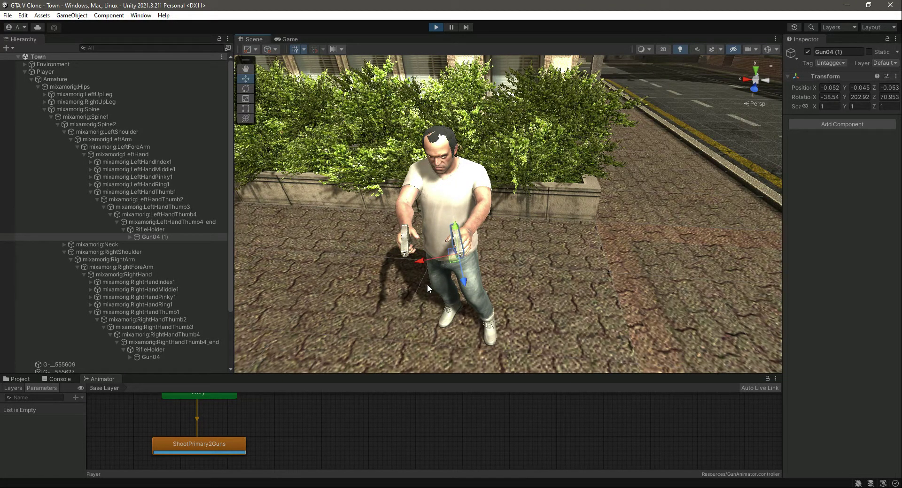
{"action": "right_click_drag", "start_coordinate": [427, 283], "coordinate": [541, 244]}
{"action": "key", "text": "w"}
{"action": "key", "text": "s"}
{"action": "mouse_move", "coordinate": [541, 245]}
{"action": "left_mouse_down", "text": "alt"}
{"action": "mouse_move", "coordinate": [563, 255]}
{"action": "mouse_move", "coordinate": [439, 212]}
{"action": "mouse_move", "coordinate": [482, 247]}
{"action": "mouse_move", "coordinate": [541, 233]}
{"action": "left_mouse_up", "text": "alt"}
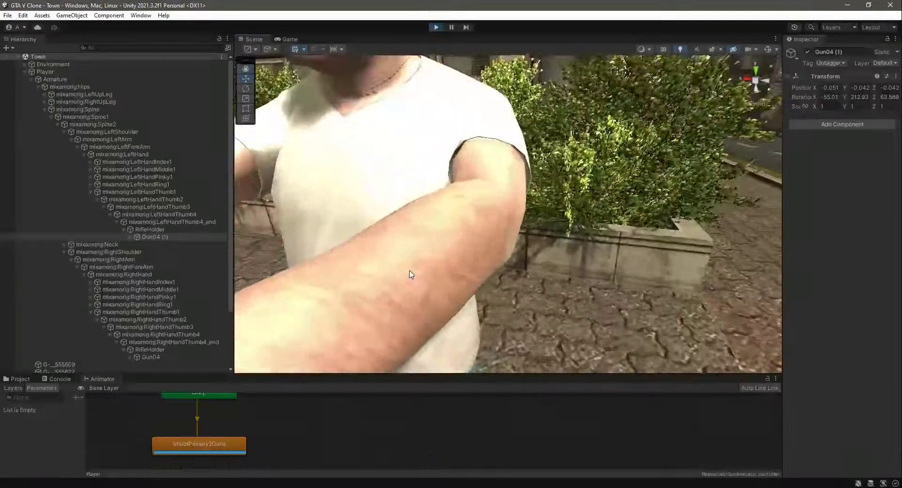
{"action": "left_click_drag", "start_coordinate": [409, 271], "coordinate": [583, 212], "text": "alt"}
{"action": "scroll", "coordinate": [583, 212], "scroll_direction": "down", "scroll_amount": 5}
{"action": "scroll", "coordinate": [601, 266], "scroll_direction": "up", "scroll_amount": 4}
{"action": "left_click_drag", "start_coordinate": [601, 266], "coordinate": [562, 209], "text": "alt"}
{"action": "right_click_drag", "start_coordinate": [538, 288], "coordinate": [575, 251]}
Inspect the Player holding both guns from behind and in front, using the Scene and Game views.
{"action": "left_click", "coordinate": [45, 72]}
{"action": "scroll", "coordinate": [338, 235], "scroll_direction": "down", "scroll_amount": 3}
{"action": "left_click_drag", "start_coordinate": [338, 235], "coordinate": [525, 188], "text": "alt"}
{"action": "scroll", "coordinate": [525, 188], "scroll_direction": "up", "scroll_amount": 3}
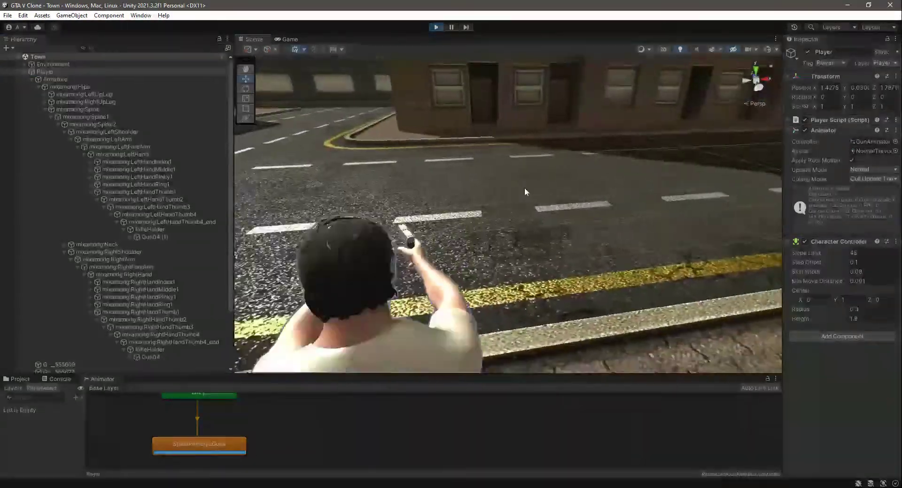
{"action": "scroll", "coordinate": [525, 192], "scroll_direction": "down", "scroll_amount": 2}
{"action": "left_click", "coordinate": [287, 39]}
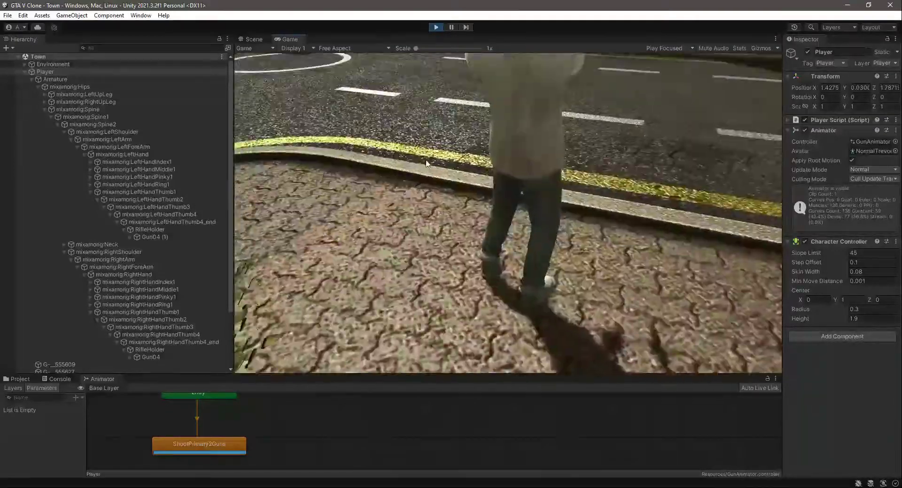
{"action": "left_click", "coordinate": [254, 39]}
{"action": "double_click", "coordinate": [174, 238]}
{"action": "right_click_drag", "start_coordinate": [460, 249], "coordinate": [574, 262]}
{"action": "right_click_drag", "start_coordinate": [423, 263], "coordinate": [512, 287]}
{"action": "left_click_drag", "start_coordinate": [512, 282], "coordinate": [692, 269], "text": "alt"}
{"action": "scroll", "coordinate": [692, 269], "scroll_direction": "up", "scroll_amount": 3}
{"action": "scroll", "coordinate": [691, 269], "scroll_direction": "down", "scroll_amount": 5}
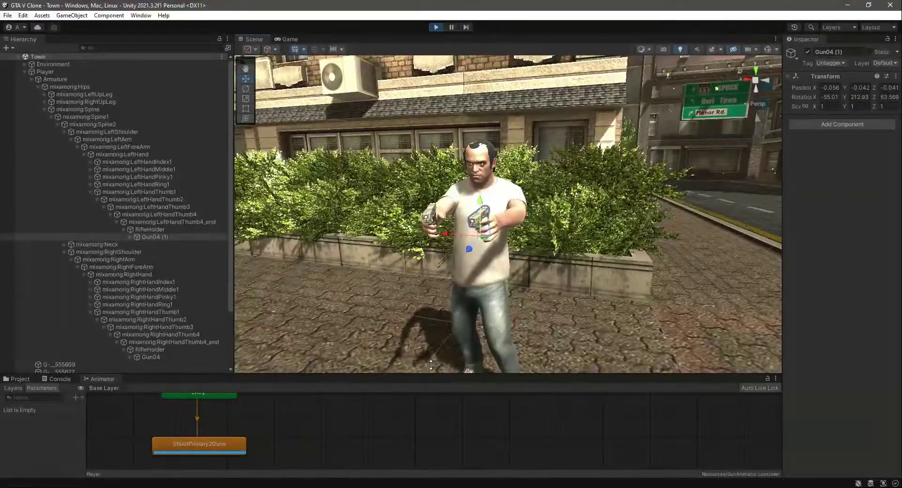
{"action": "left_click", "coordinate": [55, 72]}
{"action": "right_click_drag", "start_coordinate": [390, 258], "coordinate": [485, 264]}
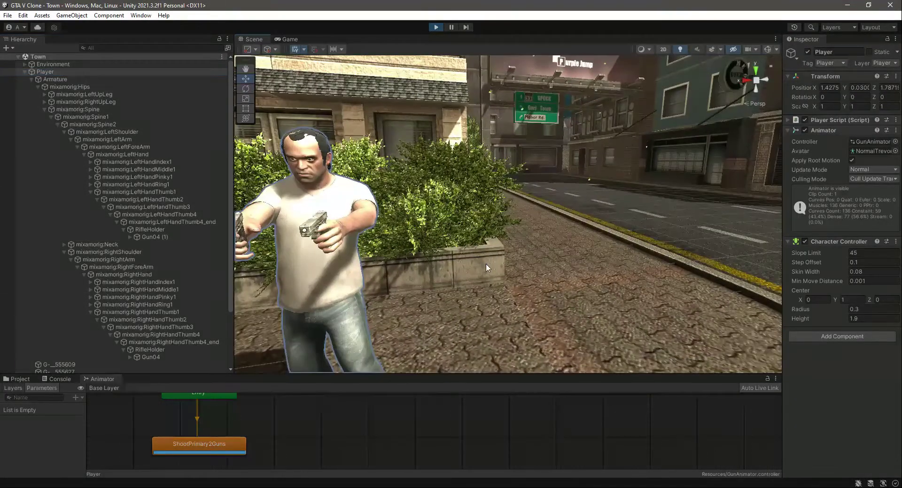
{"action": "scroll", "coordinate": [486, 264], "scroll_direction": "down", "scroll_amount": 5}
{"action": "middle_click_drag", "start_coordinate": [357, 214], "coordinate": [409, 214]}
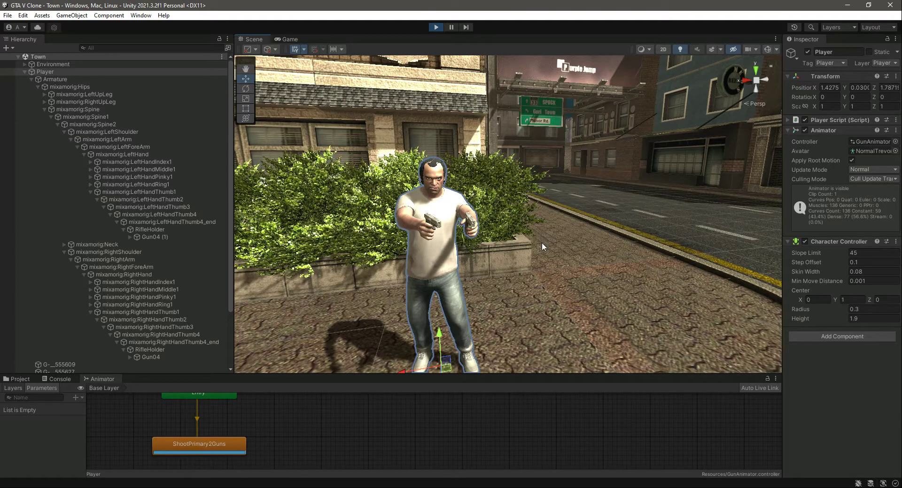
Widen the Inspector to show full values and copy the Transform component of the right hand's Gun04.
{"action": "left_click_drag", "start_coordinate": [232, 271], "coordinate": [233, 302]}
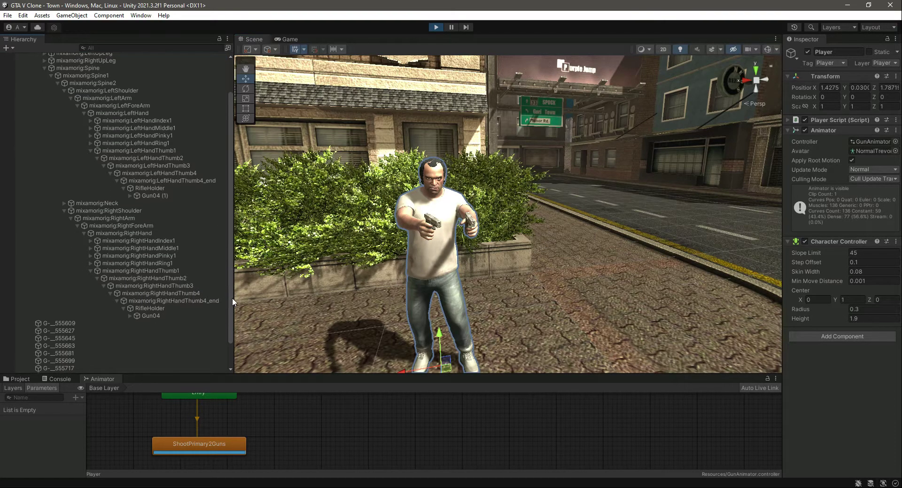
{"action": "left_click", "coordinate": [151, 316]}
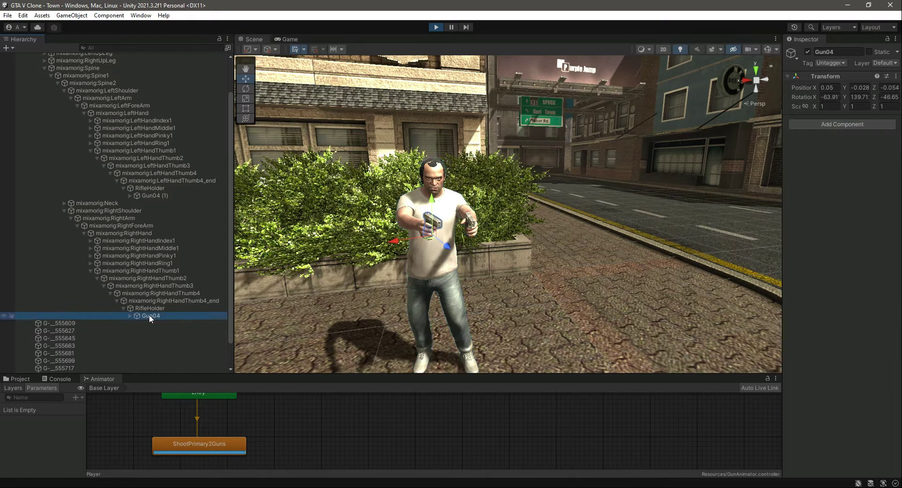
{"action": "left_click_drag", "start_coordinate": [782, 169], "coordinate": [731, 170]}
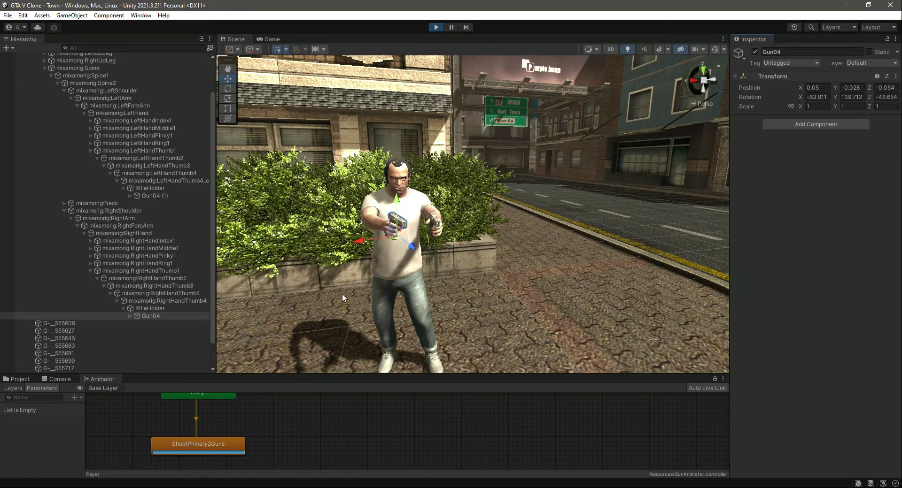
{"action": "key", "text": "alt+Tab"}
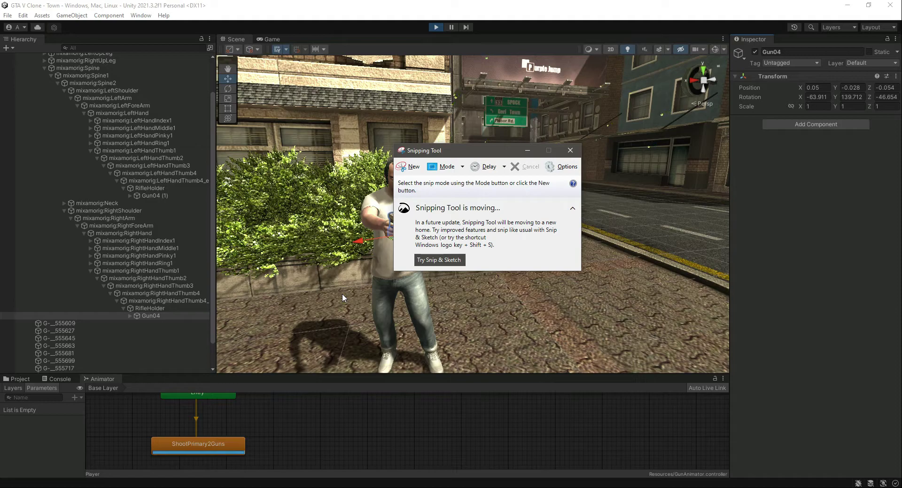
{"action": "left_click", "coordinate": [526, 149]}
{"action": "left_click", "coordinate": [894, 77]}
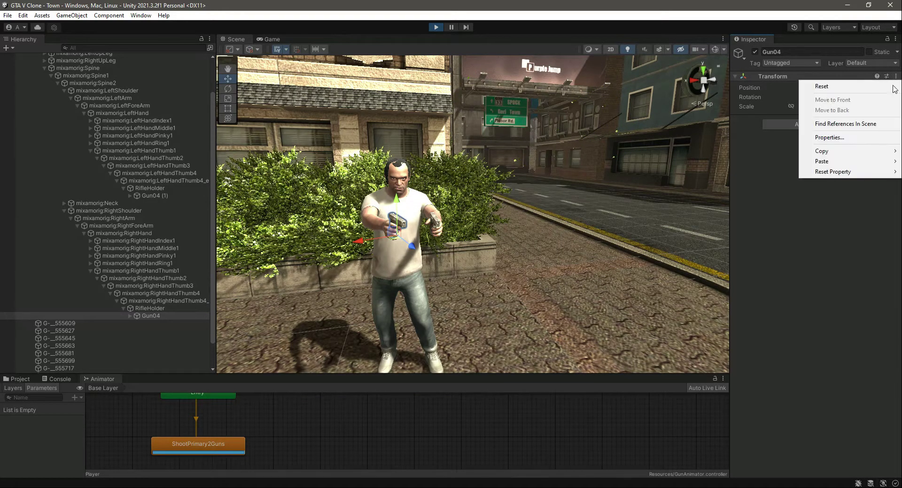
{"action": "mouse_move", "coordinate": [859, 153]}
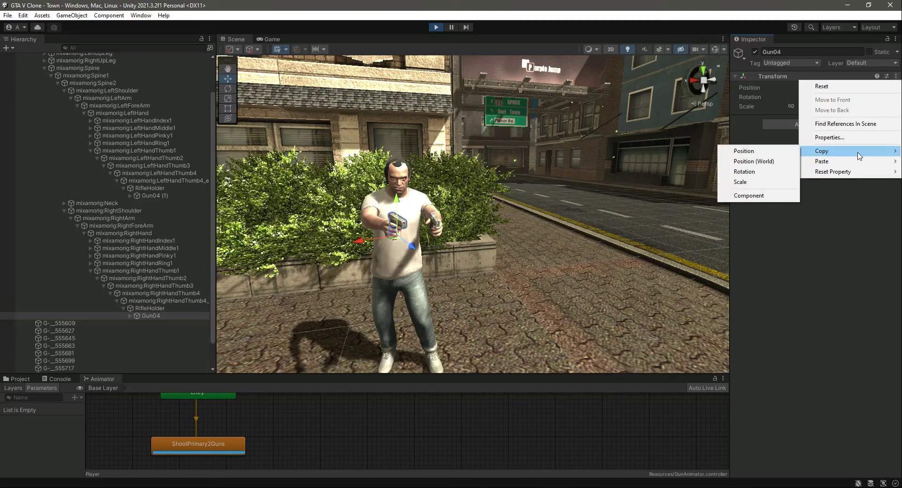
{"action": "left_click", "coordinate": [763, 196]}
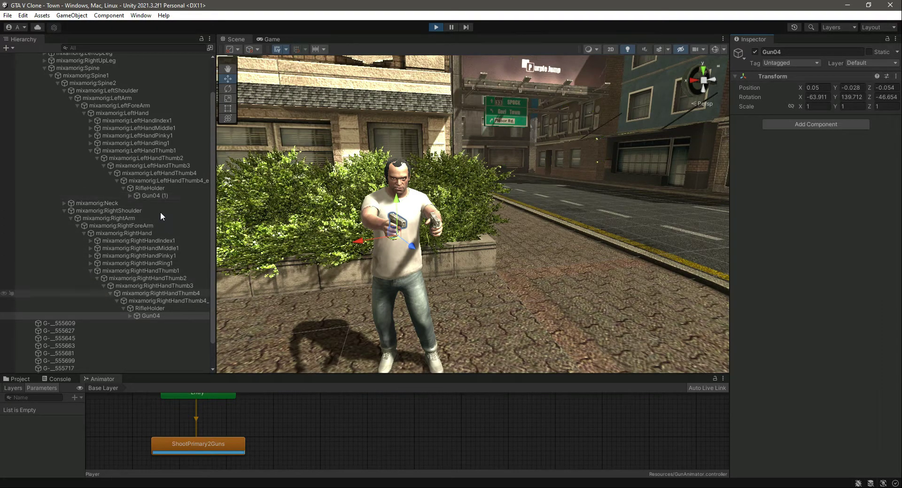
Capture the left hand gun's Transform values with the Snipping Tool, keeping the snip minimised for reference.
{"action": "left_click", "coordinate": [371, 487]}
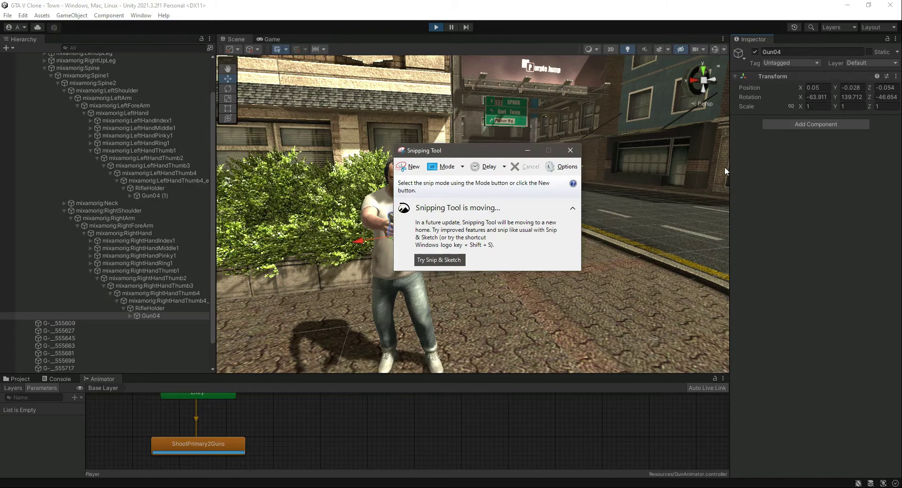
{"action": "left_click", "coordinate": [168, 193]}
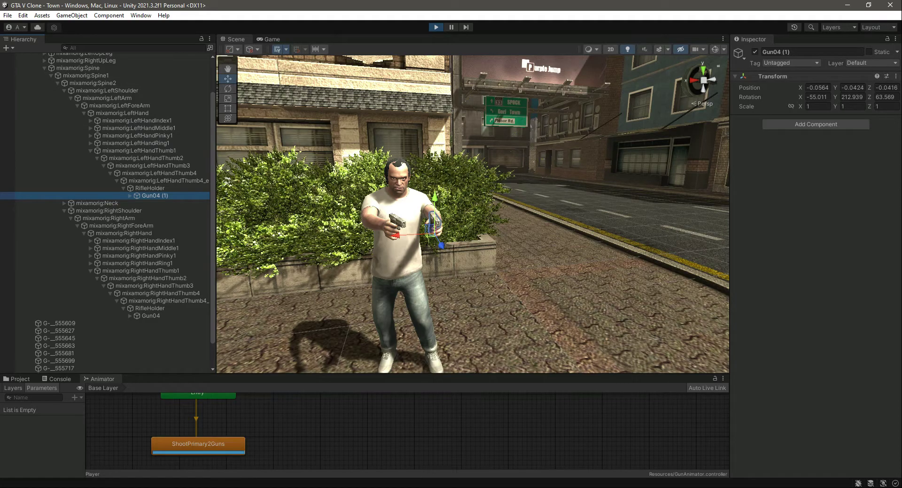
{"action": "key", "text": "alt+Tab"}
{"action": "left_click", "coordinate": [409, 167]}
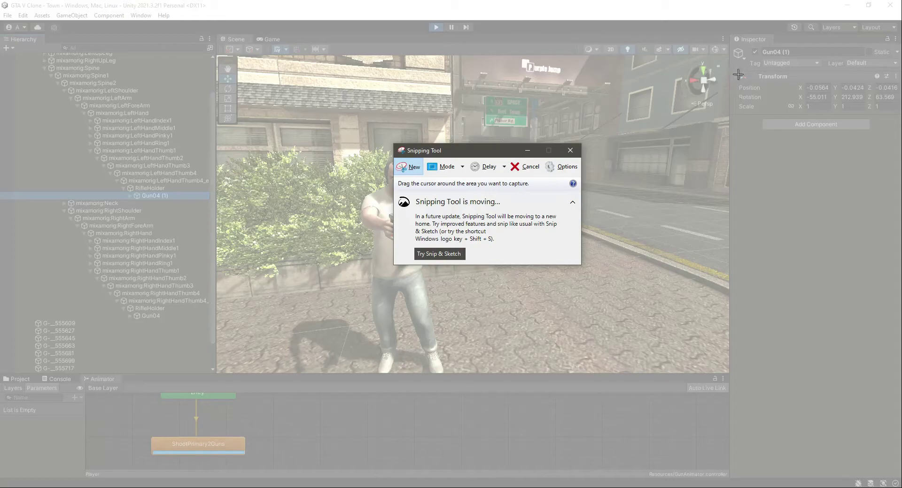
{"action": "left_click_drag", "start_coordinate": [730, 69], "coordinate": [901, 145]}
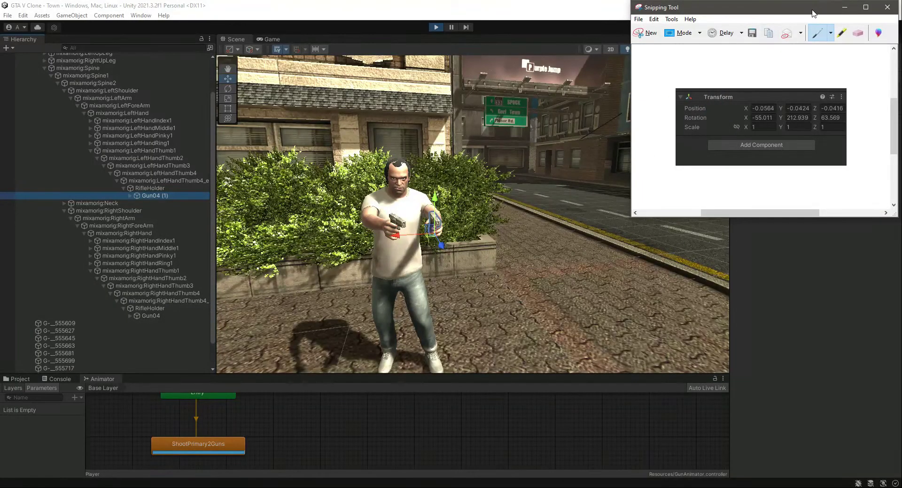
{"action": "left_click_drag", "start_coordinate": [812, 10], "coordinate": [651, 77]}
{"action": "left_click", "coordinate": [682, 75]}
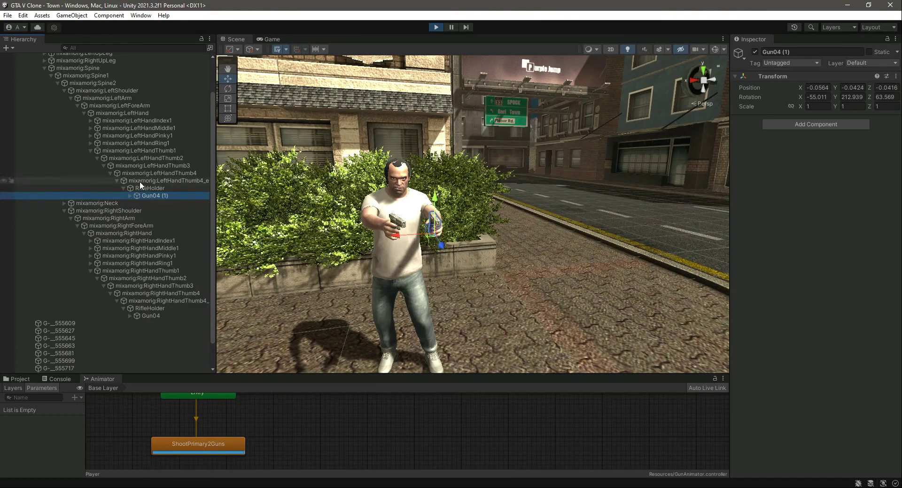
Copy the right hand Gun04's Transform component again and exit play mode.
{"action": "left_click", "coordinate": [163, 314]}
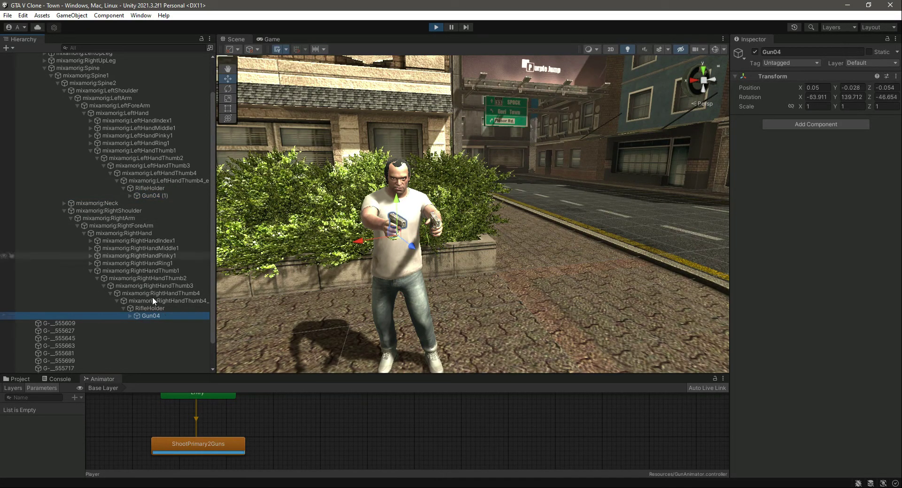
{"action": "left_click", "coordinate": [896, 76]}
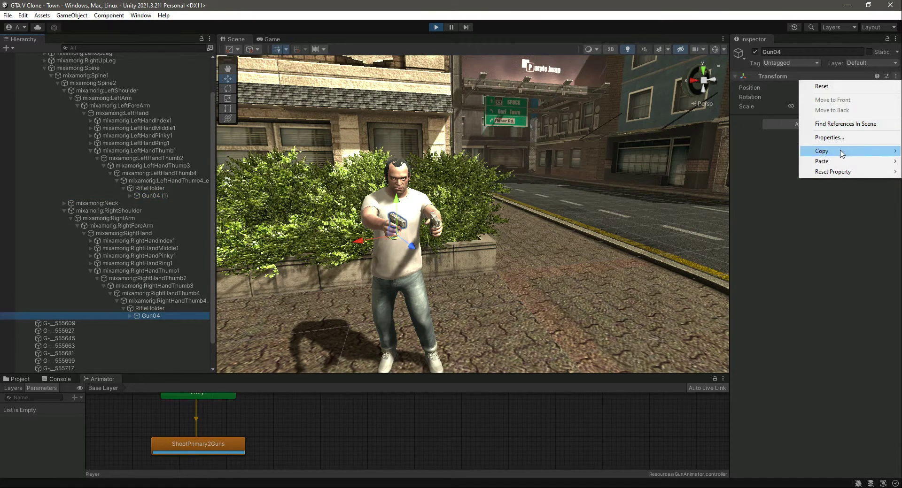
{"action": "mouse_move", "coordinate": [841, 153]}
{"action": "left_click", "coordinate": [747, 196]}
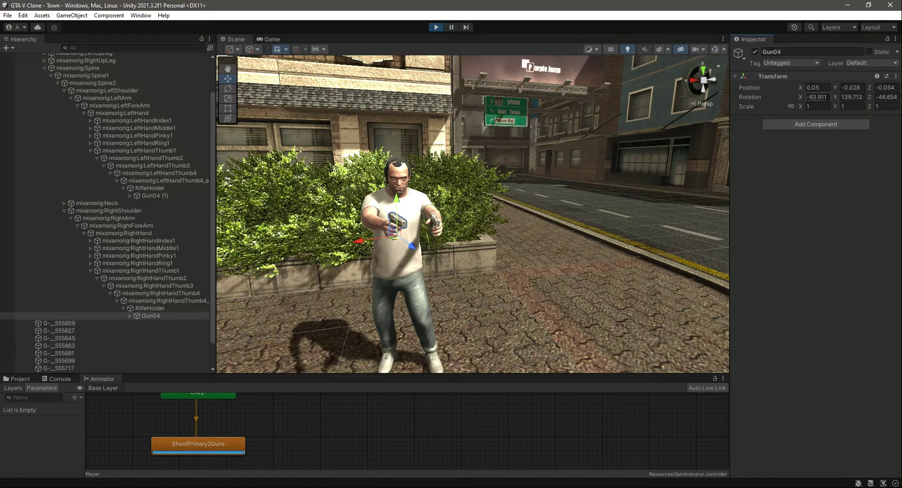
{"action": "left_click", "coordinate": [896, 76]}
{"action": "mouse_move", "coordinate": [849, 155]}
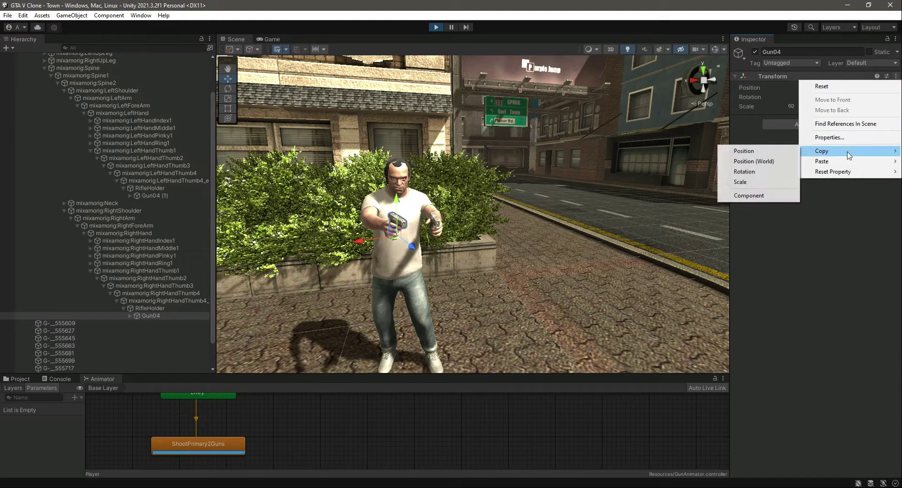
{"action": "left_click", "coordinate": [749, 196]}
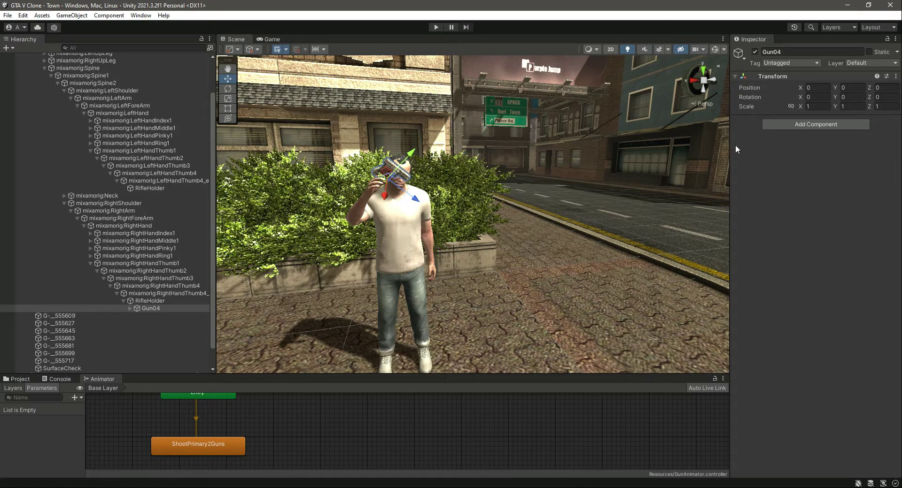
Paste the copied Transform component values onto the right hand's Gun04 in edit mode.
{"action": "left_click", "coordinate": [168, 308]}
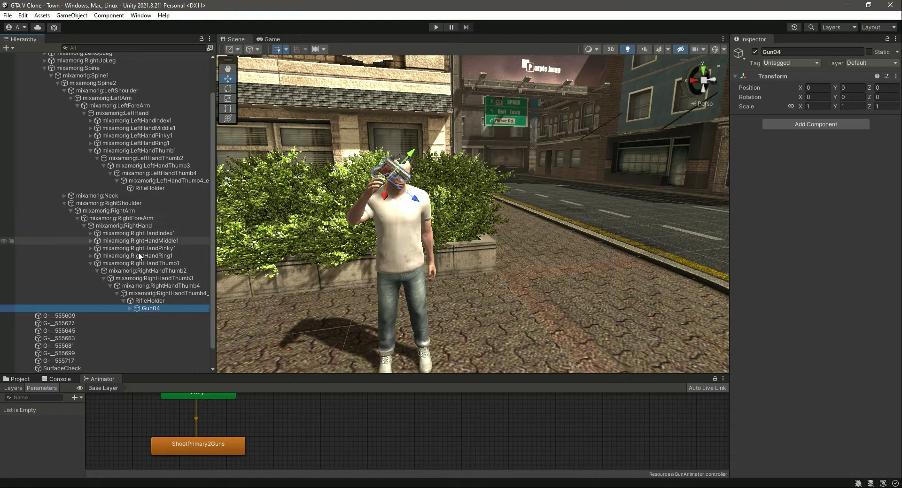
{"action": "left_click", "coordinate": [896, 76]}
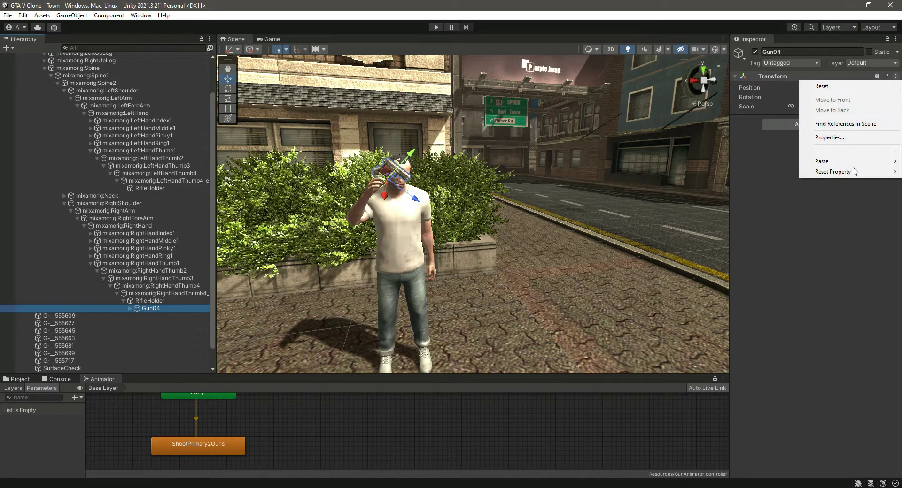
{"action": "mouse_move", "coordinate": [836, 162]}
{"action": "left_click", "coordinate": [737, 217]}
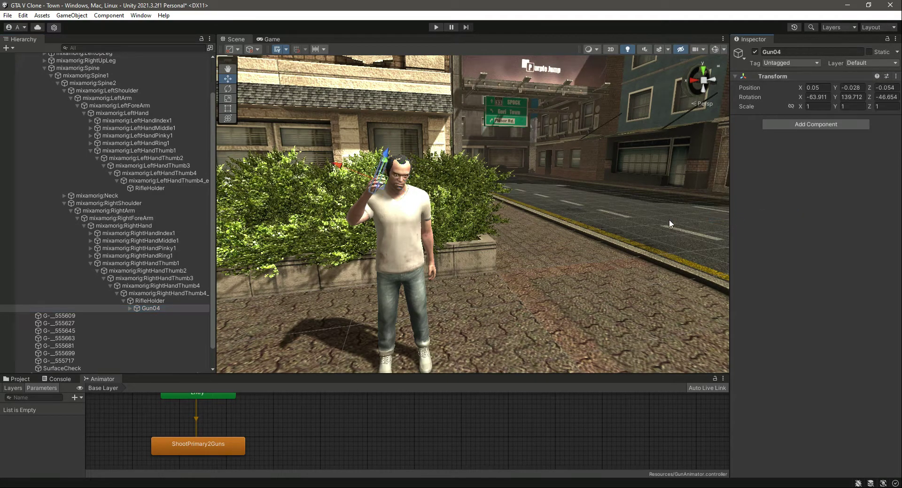
Duplicate the right hand's Gun04 in edit mode and parent the copy to the left hand's RifleHolder.
{"action": "left_click", "coordinate": [134, 226]}
{"action": "right_click_drag", "start_coordinate": [488, 183], "coordinate": [591, 132]}
{"action": "scroll", "coordinate": [592, 132], "scroll_direction": "up", "scroll_amount": 5}
{"action": "right_click_drag", "start_coordinate": [488, 216], "coordinate": [514, 186]}
{"action": "left_click", "coordinate": [150, 309]}
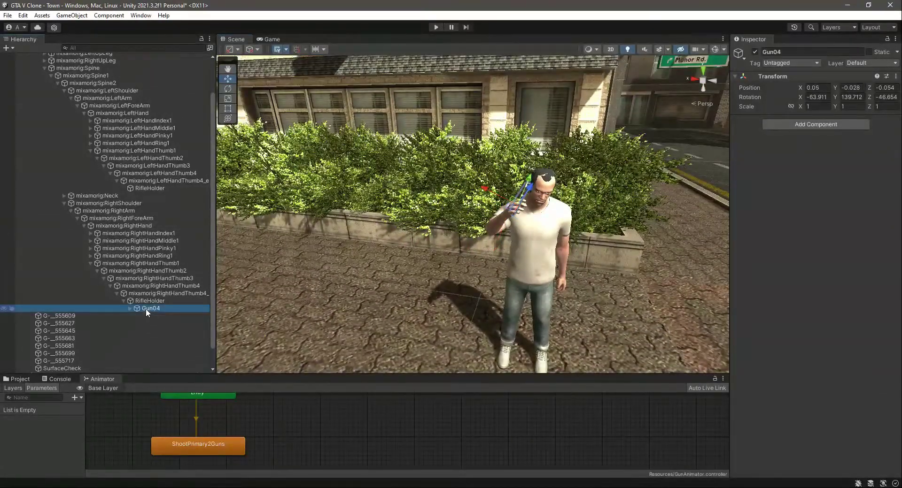
{"action": "key", "text": "ctrl+d"}
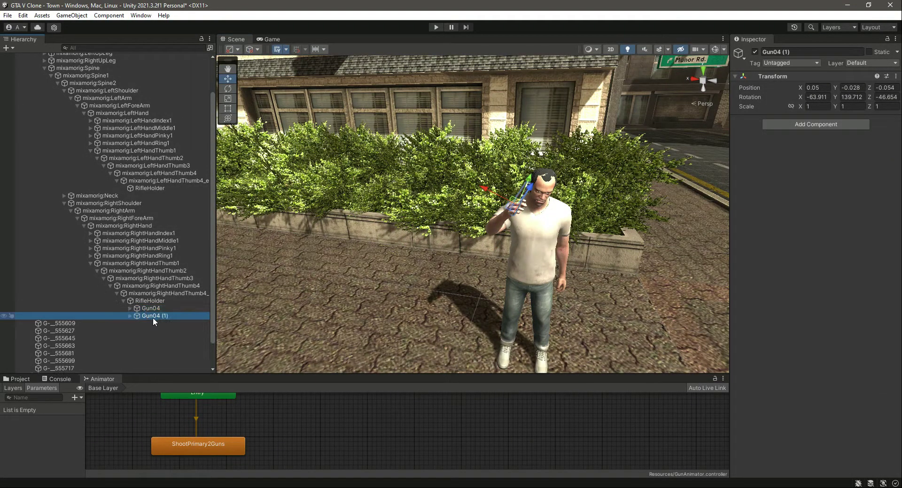
{"action": "left_click_drag", "start_coordinate": [150, 317], "coordinate": [157, 187]}
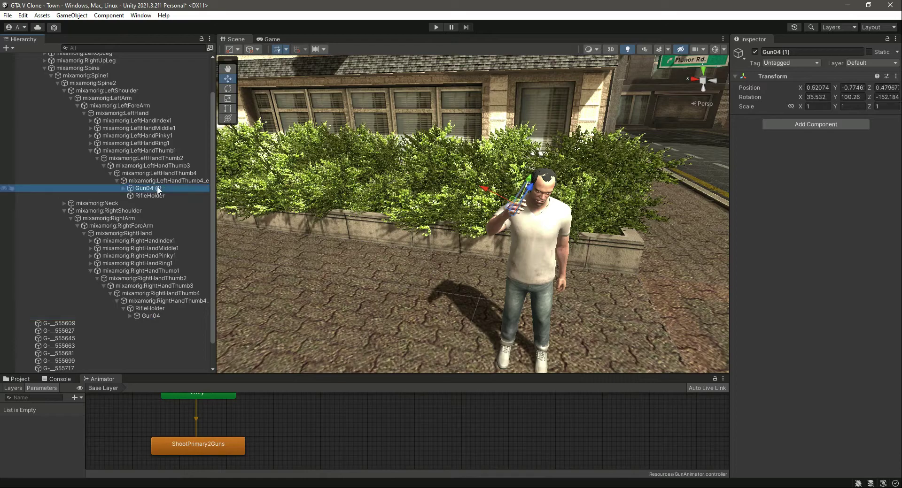
{"action": "key", "text": "ctrl+z"}
{"action": "left_click_drag", "start_coordinate": [151, 315], "coordinate": [152, 189]}
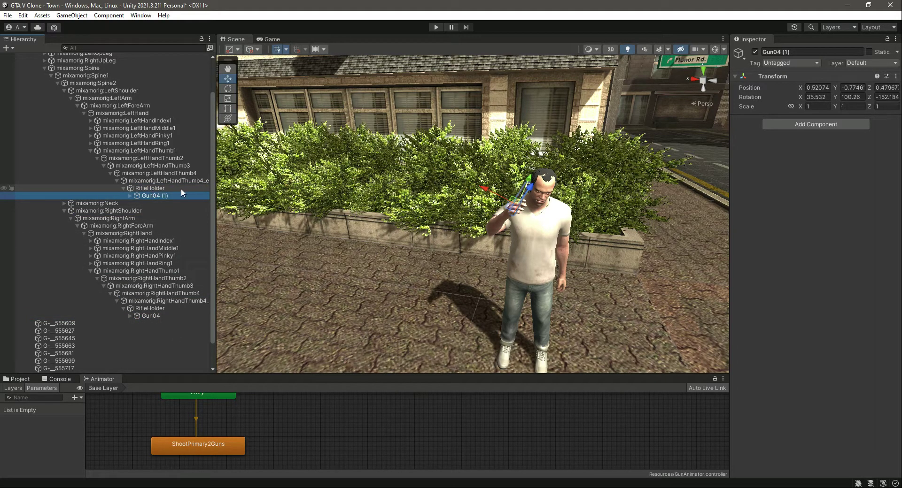
Consult the captured snip and set the left hand gun's position to X -0.0564, Y -0.0424, Z -0.0416.
{"action": "left_click", "coordinate": [357, 487]}
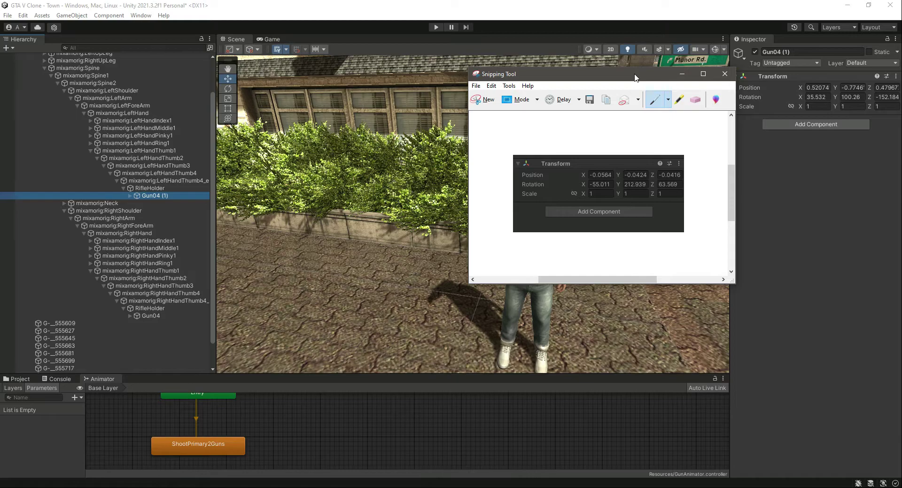
{"action": "left_click", "coordinate": [818, 88]}
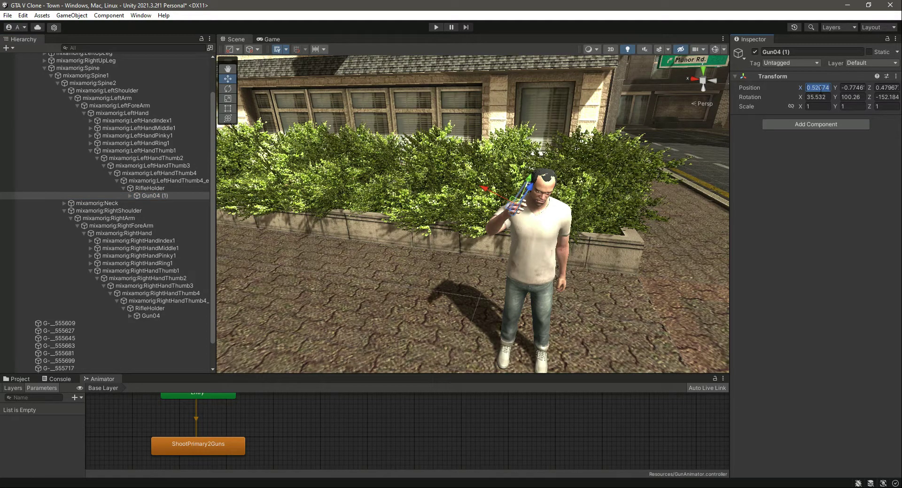
{"action": "type", "text": "-0."}
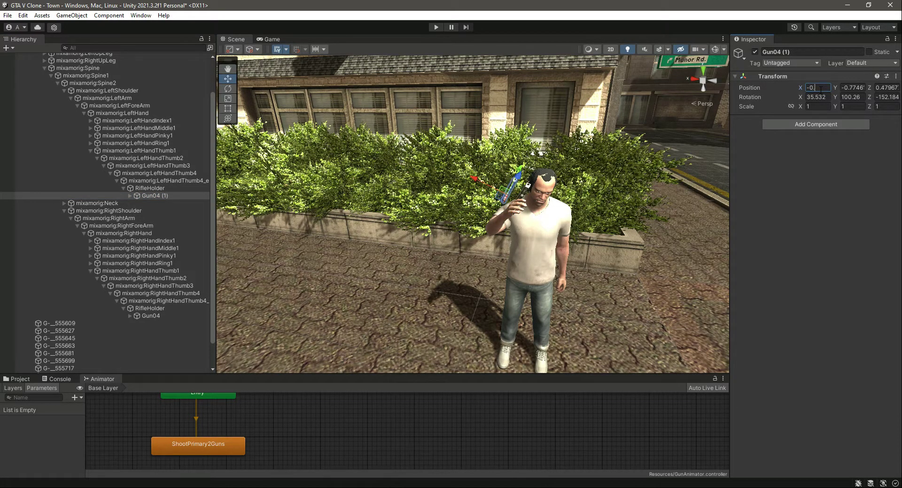
{"action": "type", "text": "0564"}
{"action": "key", "text": "Tab"}
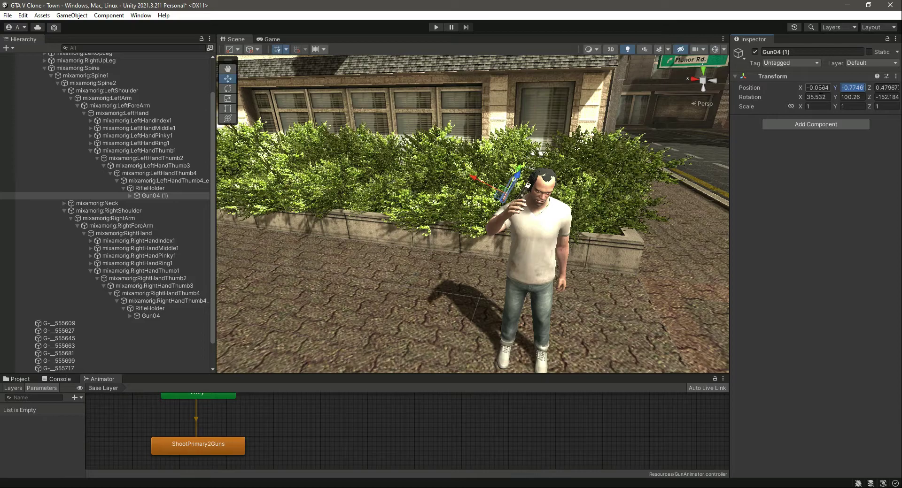
{"action": "type", "text": "-0.0424"}
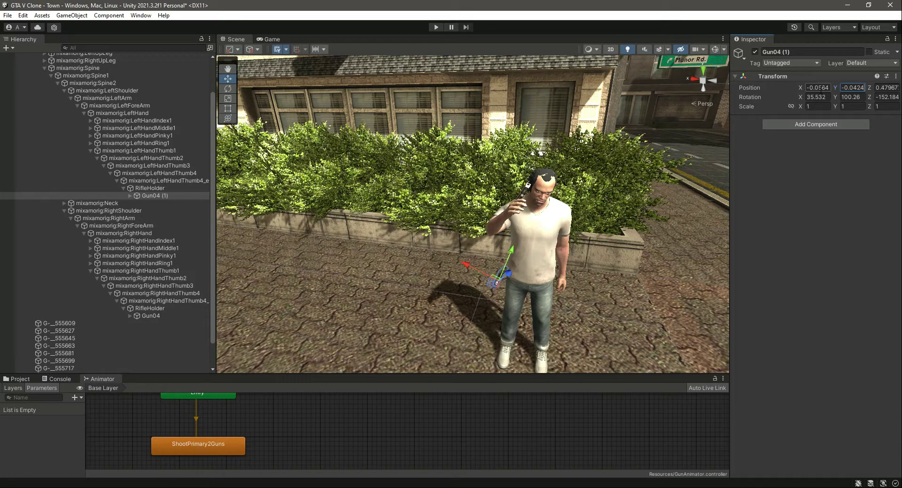
{"action": "key", "text": "Tab"}
{"action": "type", "text": "-0.0"}
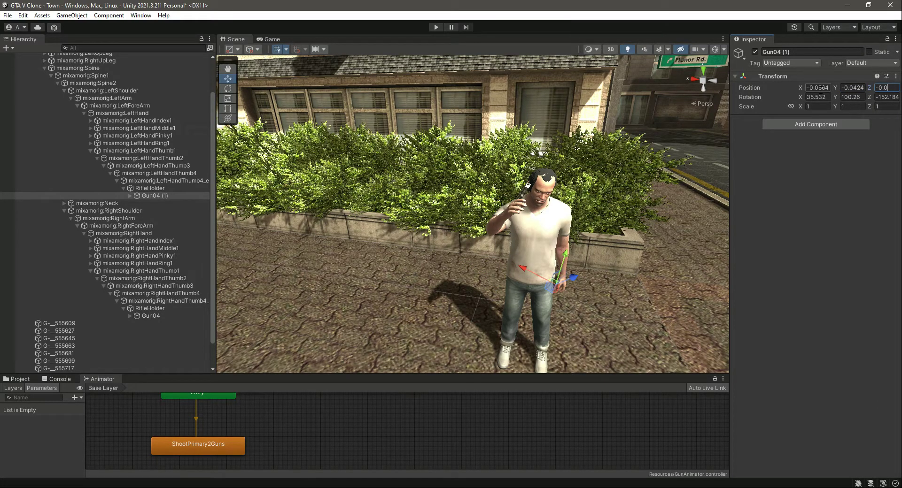
{"action": "type", "text": "416"}
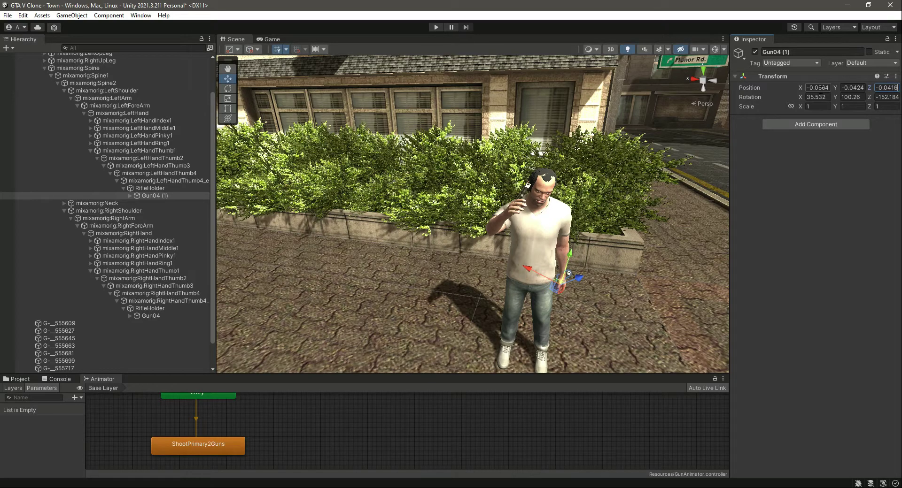
Set the left hand gun's rotation to X -55.011, Y 212.03, Z 63.569 and save the scene.
{"action": "left_click", "coordinate": [823, 95]}
{"action": "type", "text": "-55"}
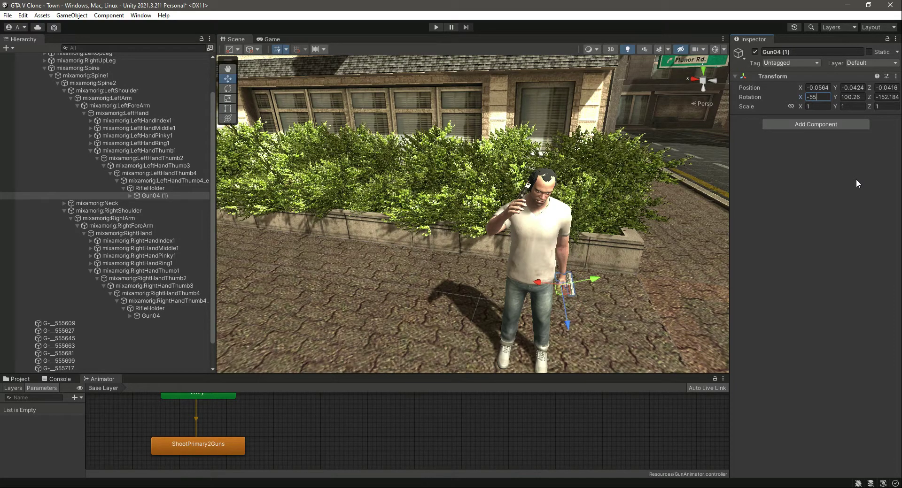
{"action": "type", "text": ".011"}
{"action": "key", "text": "Tab"}
{"action": "type", "text": "211"}
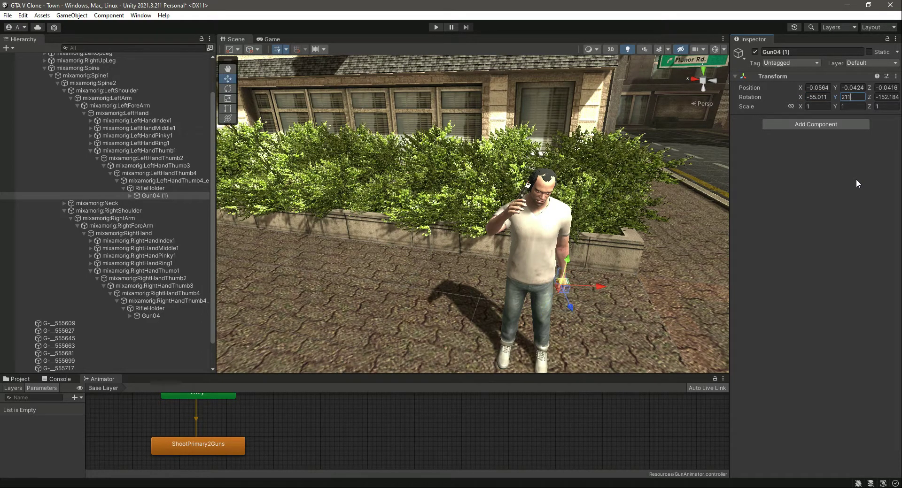
{"action": "key", "text": "BackSpace"}
{"action": "type", "text": "2.030"}
{"action": "key", "text": "Tab"}
{"action": "type", "text": "63.569"}
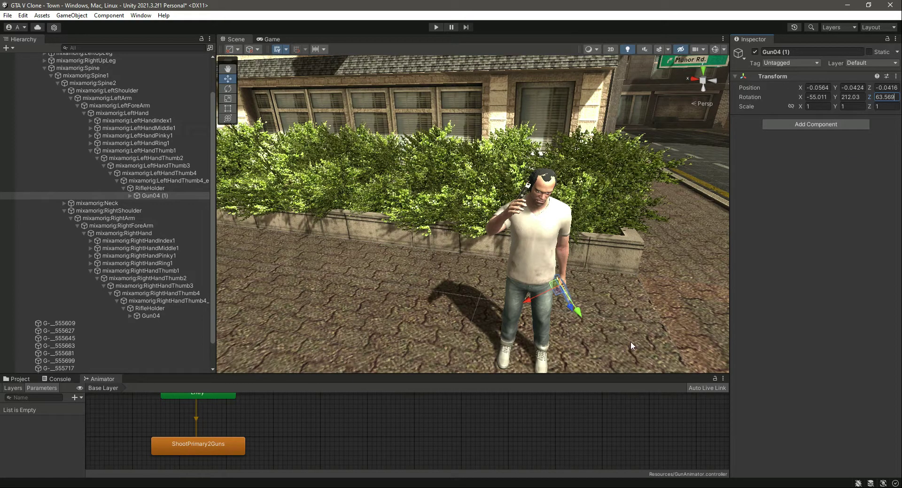
{"action": "key", "text": "ctrl+s"}
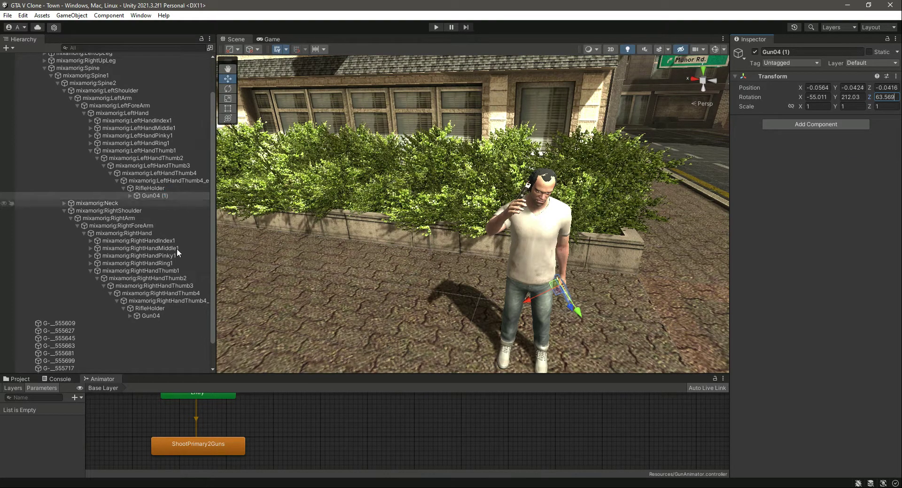
Play-test the scene, inspect the fit of the pistols in both of the Player's hands from several angles, and stop play mode.
{"action": "scroll", "coordinate": [161, 249], "scroll_direction": "up", "scroll_amount": 5}
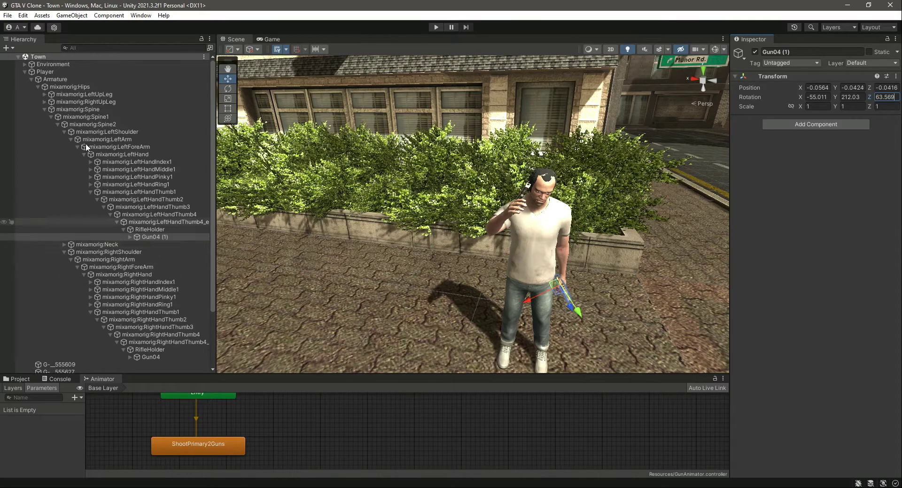
{"action": "left_click", "coordinate": [436, 26]}
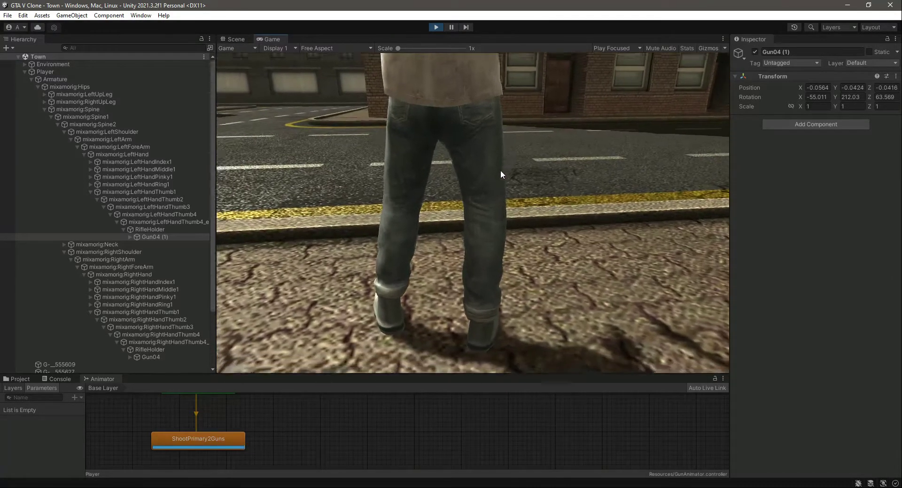
{"action": "key", "text": "w"}
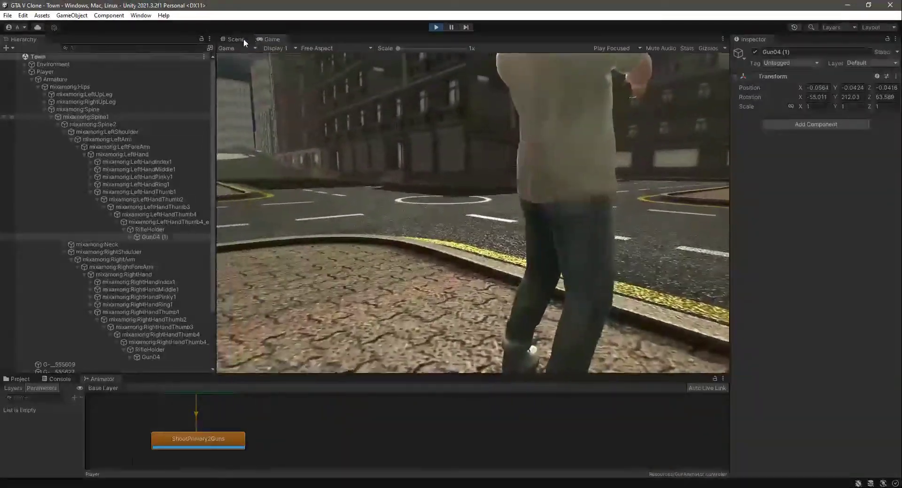
{"action": "left_click", "coordinate": [242, 41]}
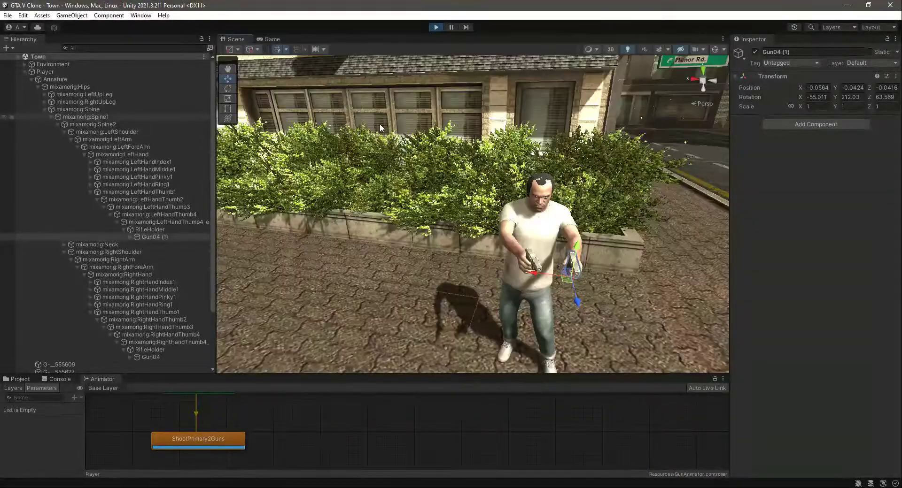
{"action": "left_click_drag", "start_coordinate": [472, 218], "coordinate": [495, 224], "text": "alt"}
{"action": "left_click_drag", "start_coordinate": [378, 161], "coordinate": [413, 215], "text": "alt"}
{"action": "right_click_drag", "start_coordinate": [413, 215], "coordinate": [611, 234]}
{"action": "key", "text": "a"}
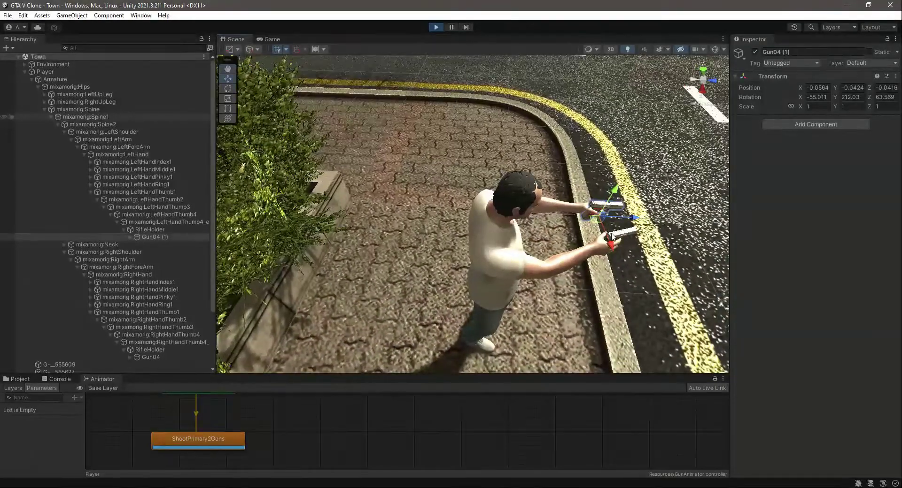
{"action": "left_click", "coordinate": [440, 28]}
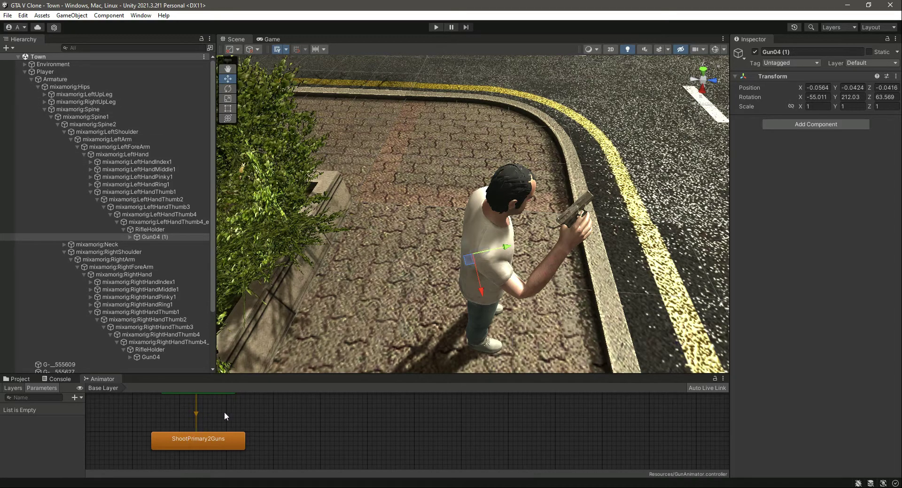
Review the Player's components and compare the saved Transform values of the left and right hand guns.
{"action": "left_click", "coordinate": [57, 72]}
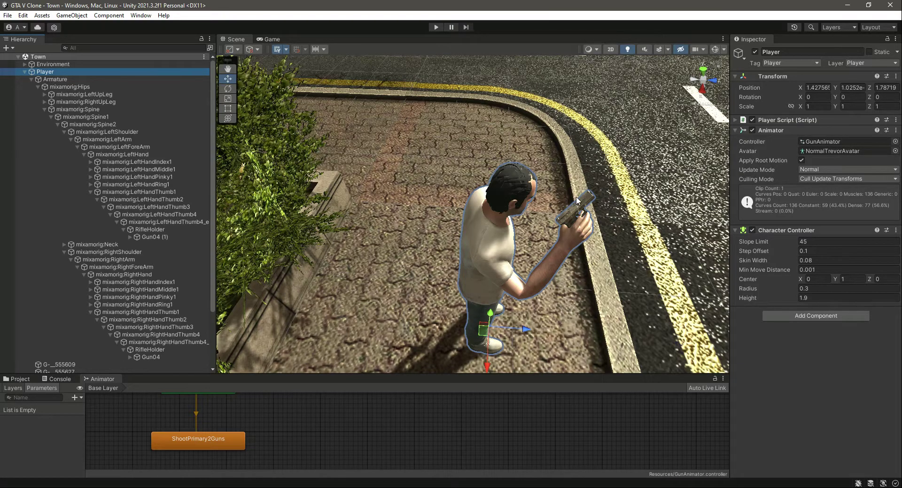
{"action": "left_click", "coordinate": [145, 236]}
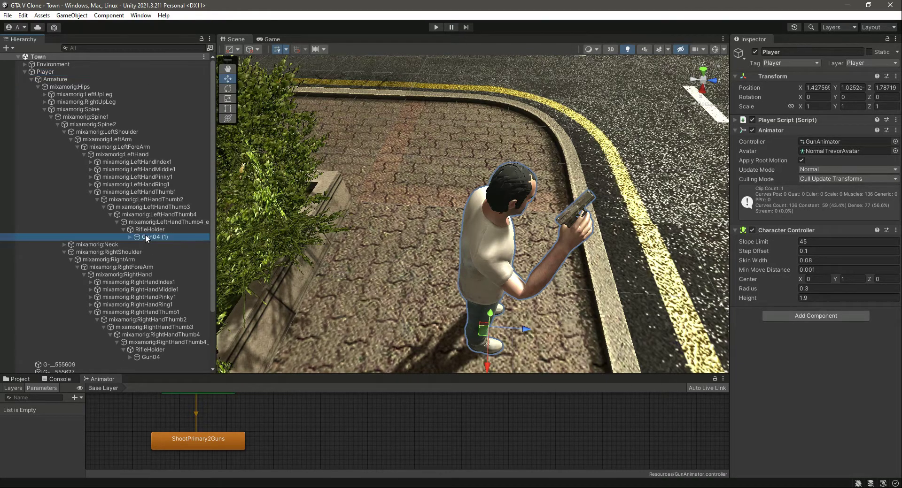
{"action": "left_click", "coordinate": [150, 358]}
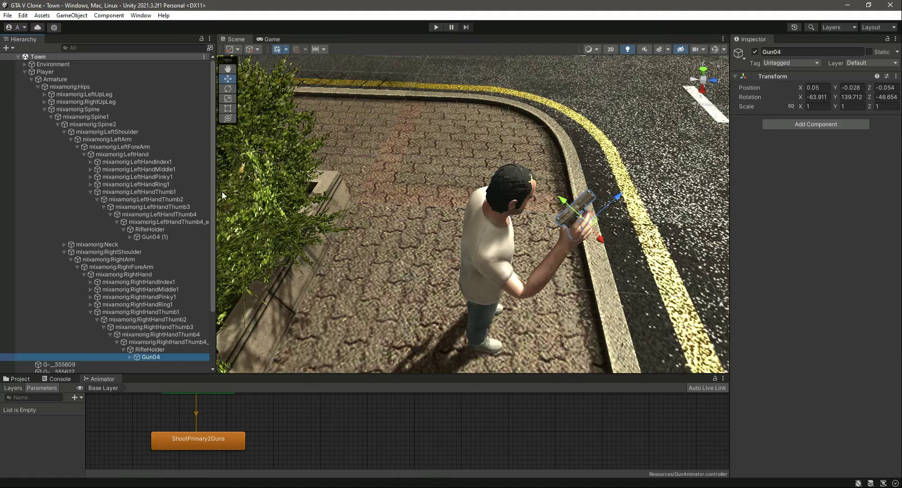
{"action": "left_click", "coordinate": [162, 236]}
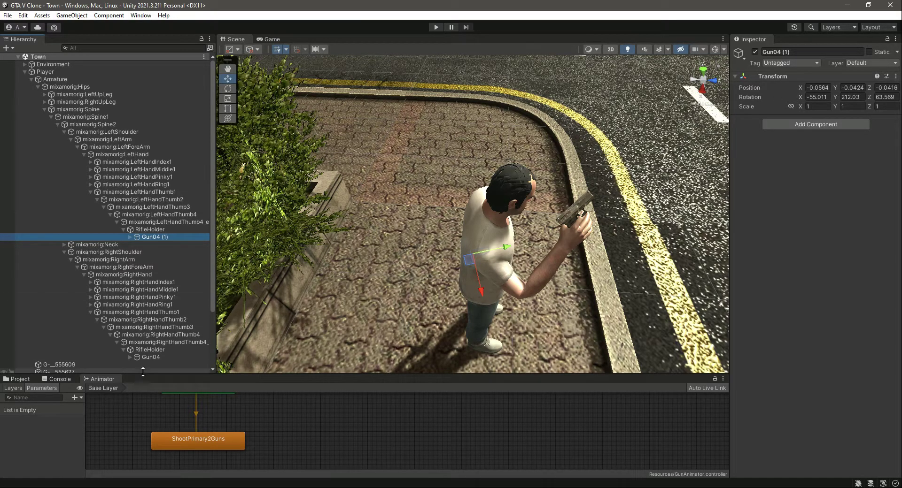
{"action": "left_click", "coordinate": [149, 358]}
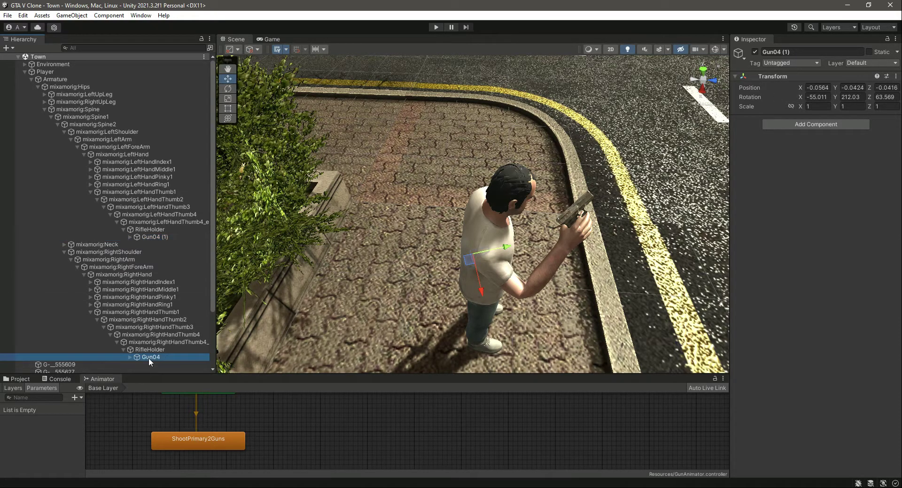
Collapse the Player's expanded bone hierarchy up to the Player object itself and clear the selection.
{"action": "left_click", "coordinate": [64, 252]}
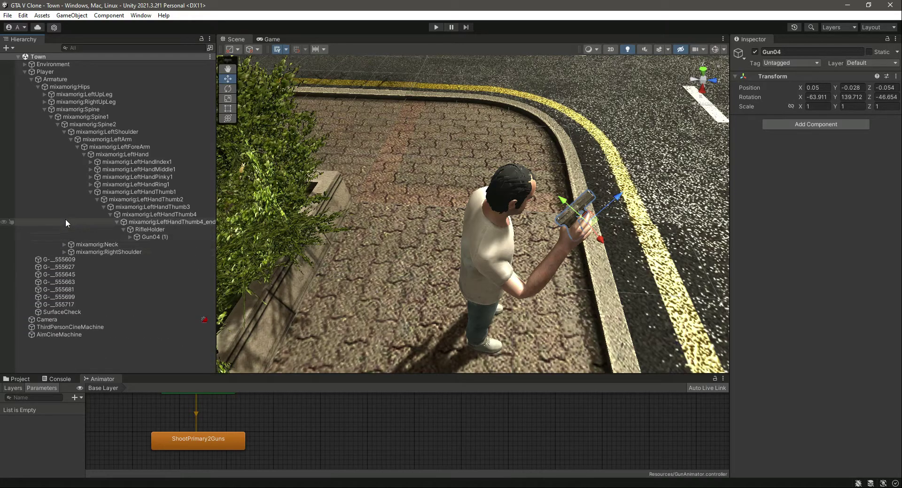
{"action": "left_click", "coordinate": [45, 110]}
{"action": "left_click", "coordinate": [31, 79]}
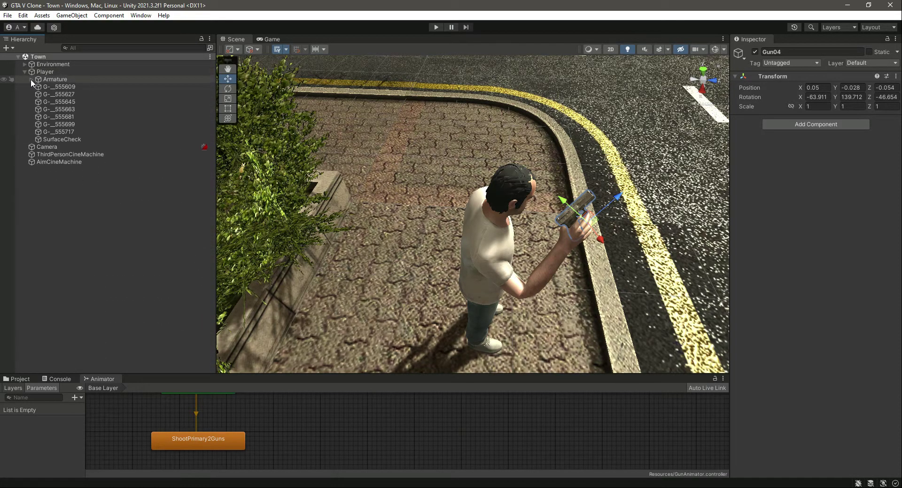
{"action": "left_click", "coordinate": [24, 72]}
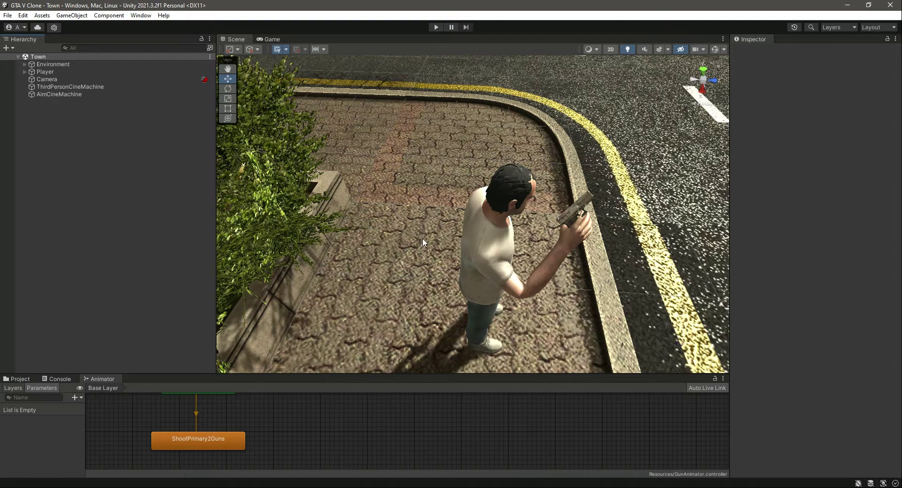
{"action": "left_click_drag", "start_coordinate": [422, 238], "coordinate": [544, 260], "text": "alt"}
{"action": "right_click_drag", "start_coordinate": [544, 261], "coordinate": [489, 221]}
{"action": "scroll", "coordinate": [490, 221], "scroll_direction": "down", "scroll_amount": 3}
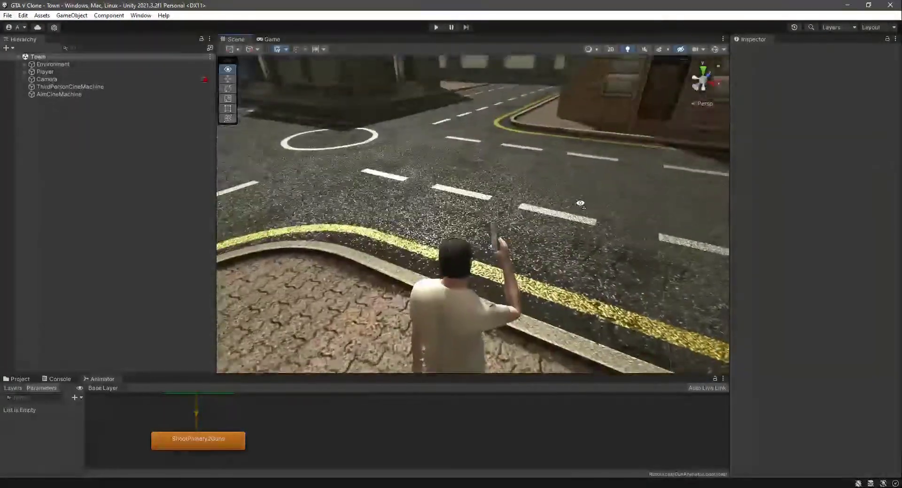